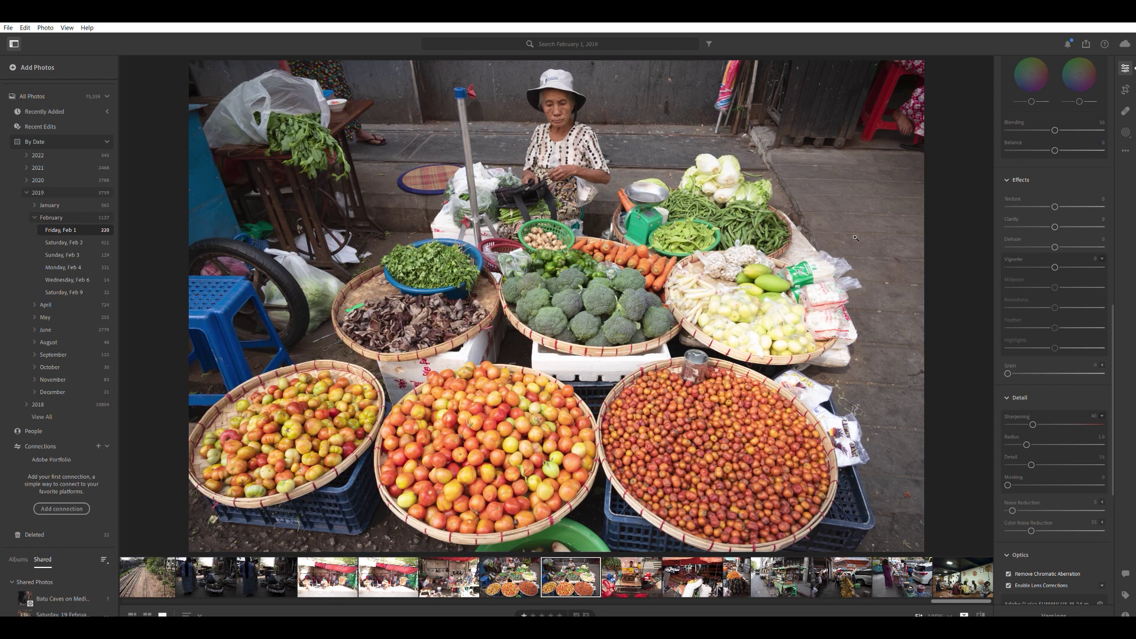
{"action": "key", "text": "Right"}
{"action": "key", "text": "Right"}
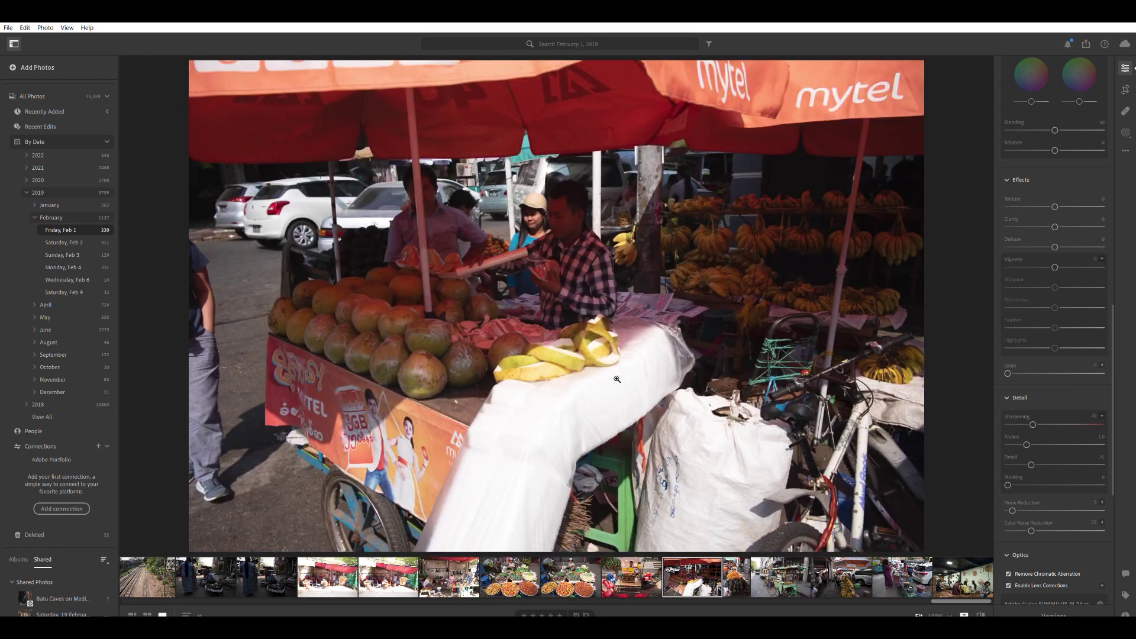
{"action": "key", "text": "Left"}
{"action": "key", "text": "Left"}
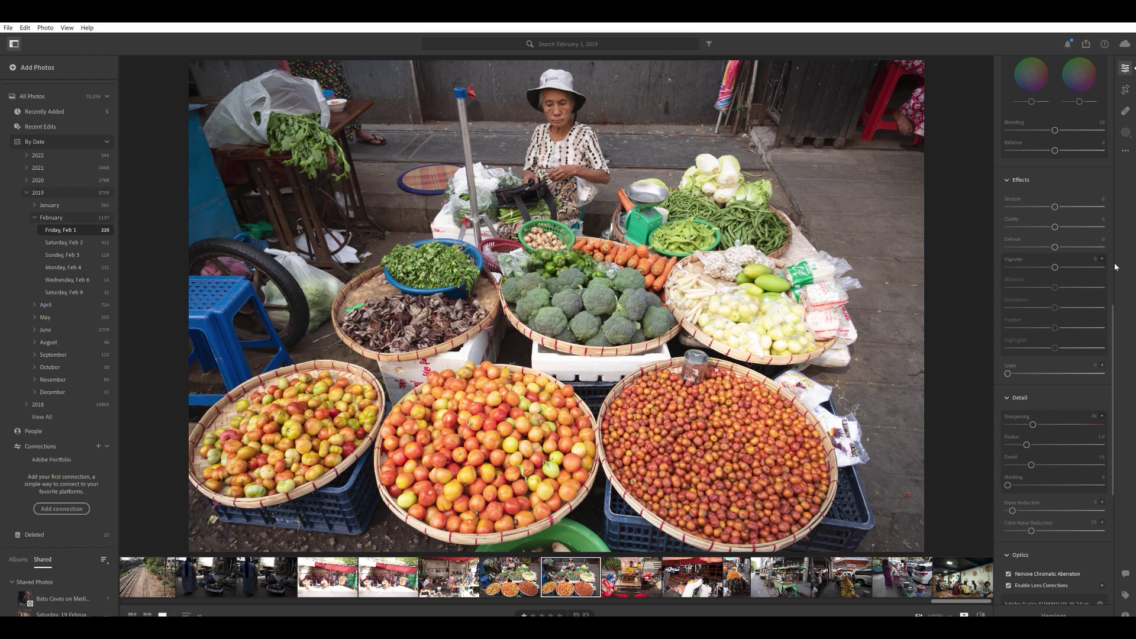
- Darken the whole vegetable-seller photo by setting Exposure to about -0.91 and Blacks to about -46
{"action": "scroll", "coordinate": [1092, 163], "scroll_direction": "up", "scroll_amount": 10}
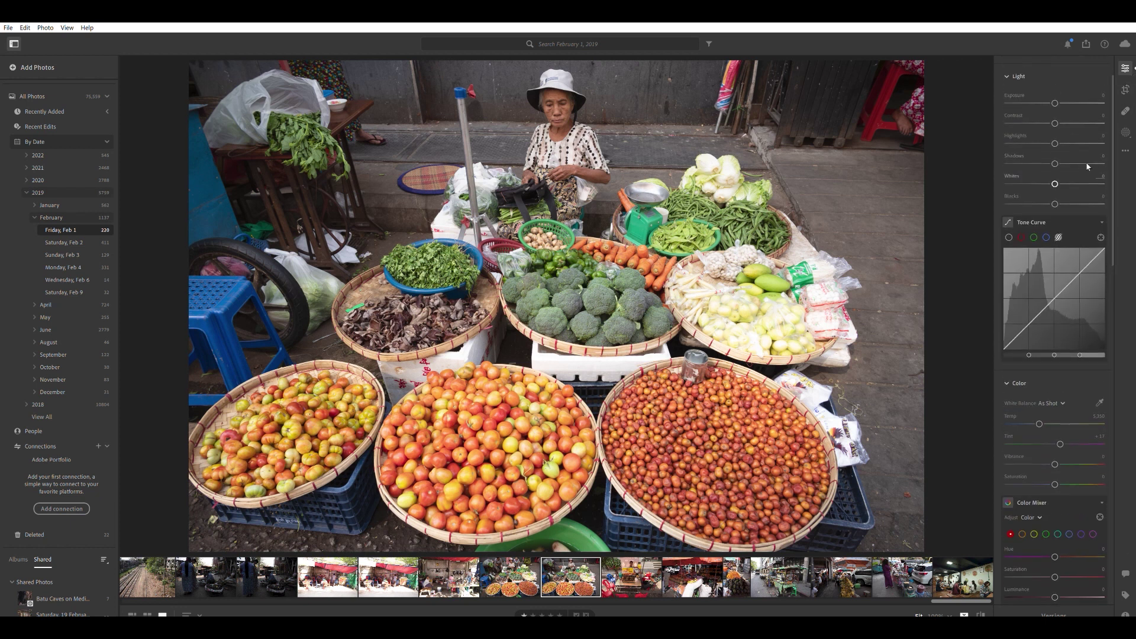
{"action": "left_click_drag", "start_coordinate": [1055, 99], "coordinate": [1048, 99]}
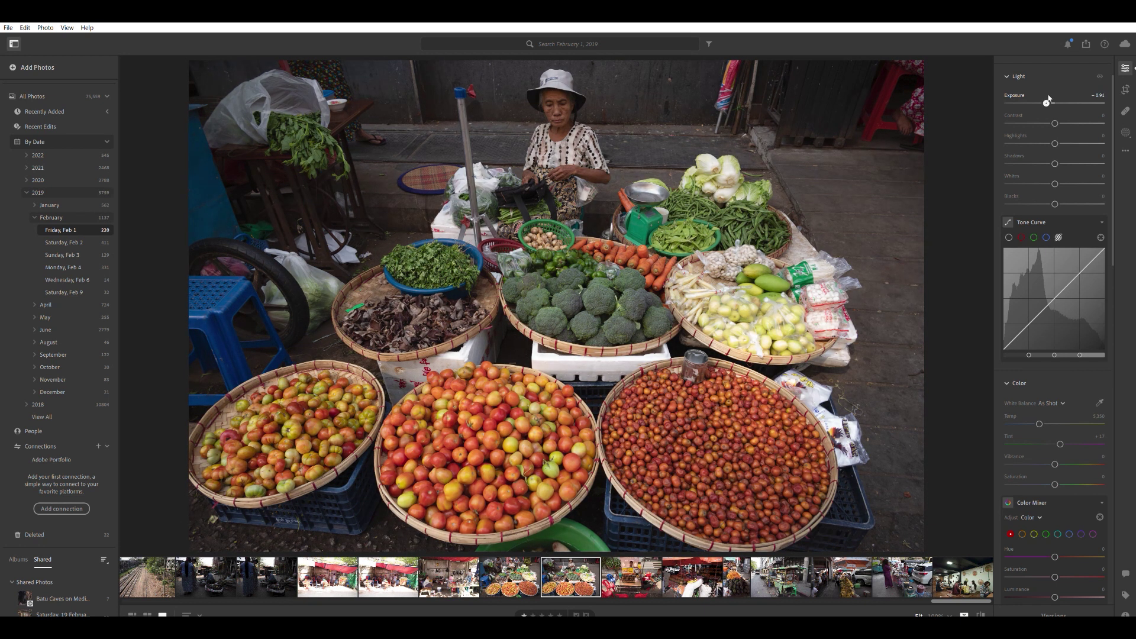
{"action": "left_click_drag", "start_coordinate": [1048, 98], "coordinate": [1056, 99]}
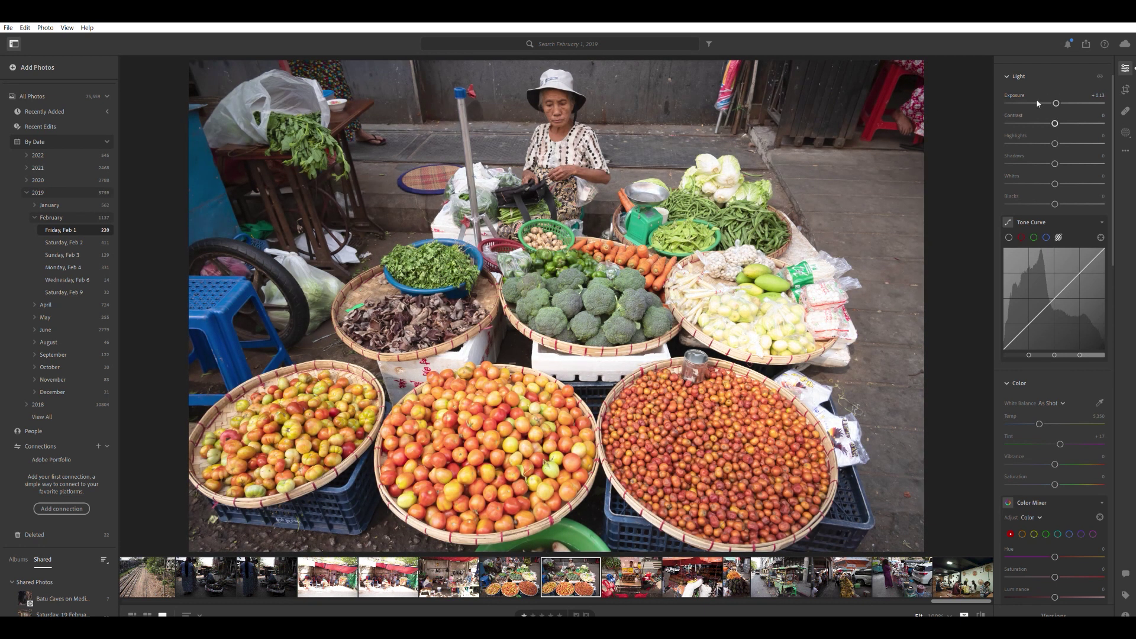
{"action": "left_click_drag", "start_coordinate": [1056, 100], "coordinate": [1047, 99]}
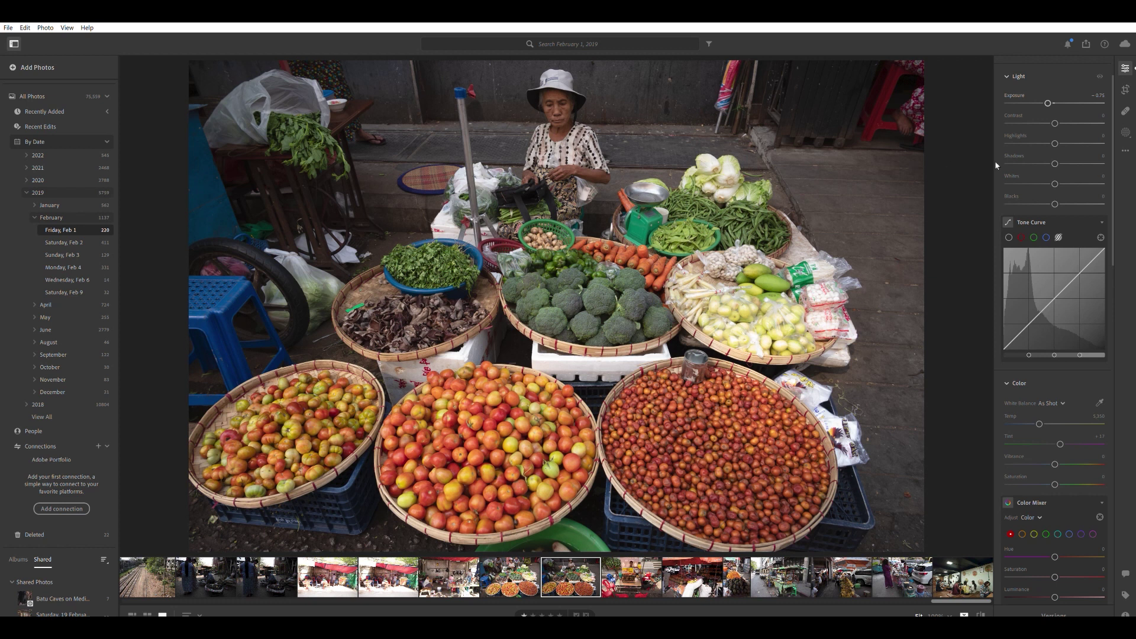
{"action": "left_click_drag", "start_coordinate": [1047, 103], "coordinate": [1047, 103]}
{"action": "left_click_drag", "start_coordinate": [1054, 204], "coordinate": [1034, 202]}
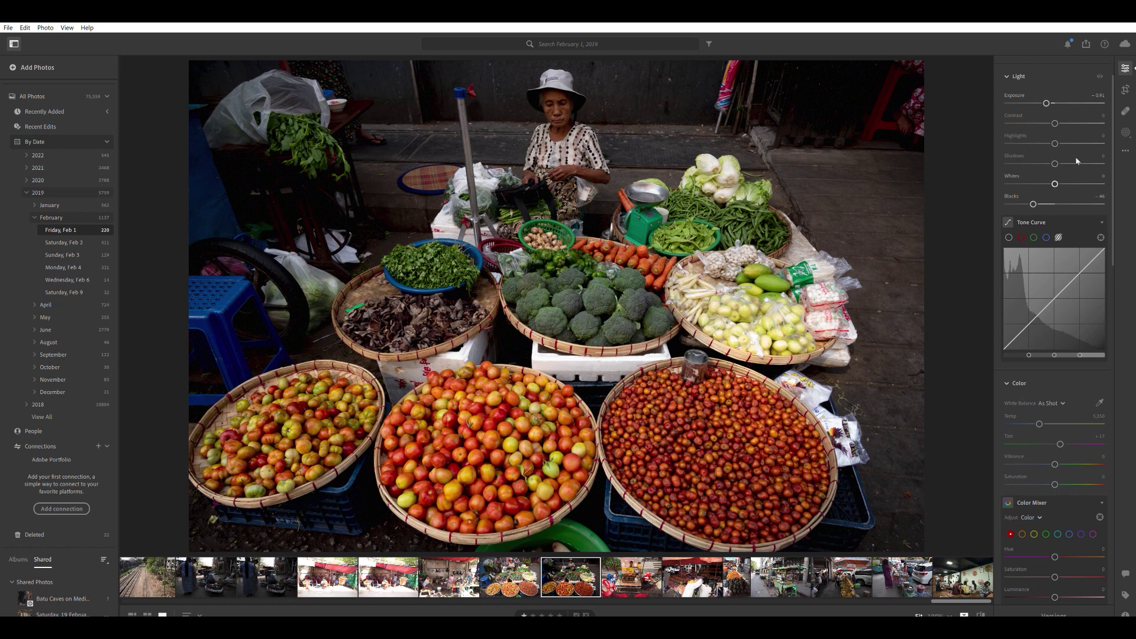
- Create a radial gradient mask over the stall and move it up so it centres on the seller
{"action": "left_click", "coordinate": [1126, 132]}
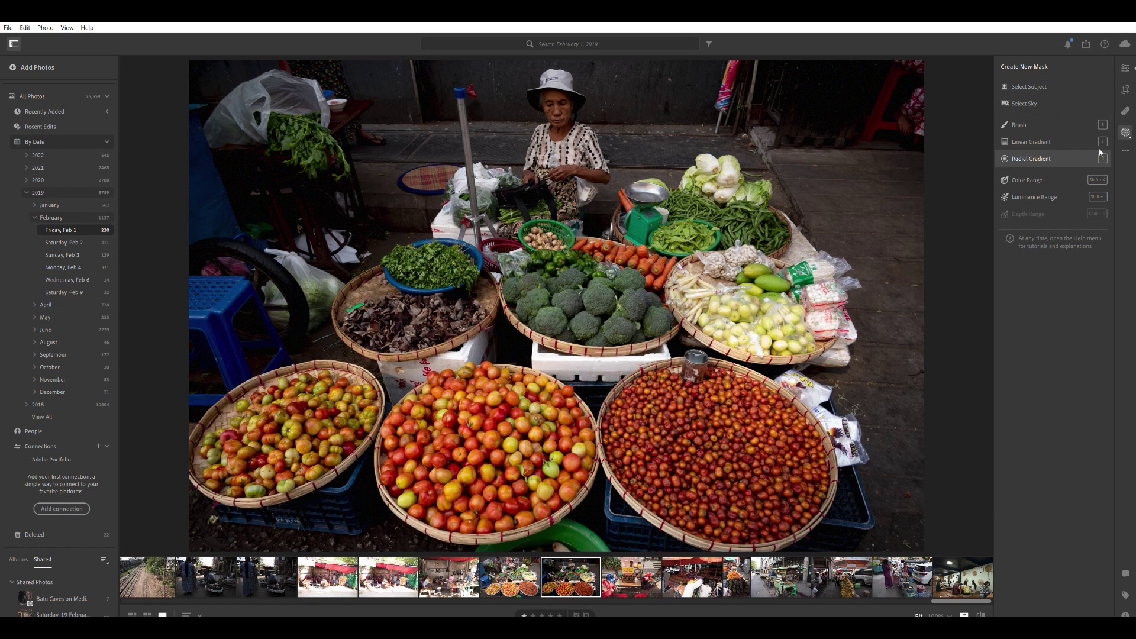
{"action": "left_click", "coordinate": [1100, 154]}
{"action": "left_click_drag", "start_coordinate": [578, 262], "coordinate": [829, 426]}
{"action": "left_click_drag", "start_coordinate": [589, 233], "coordinate": [571, 107]}
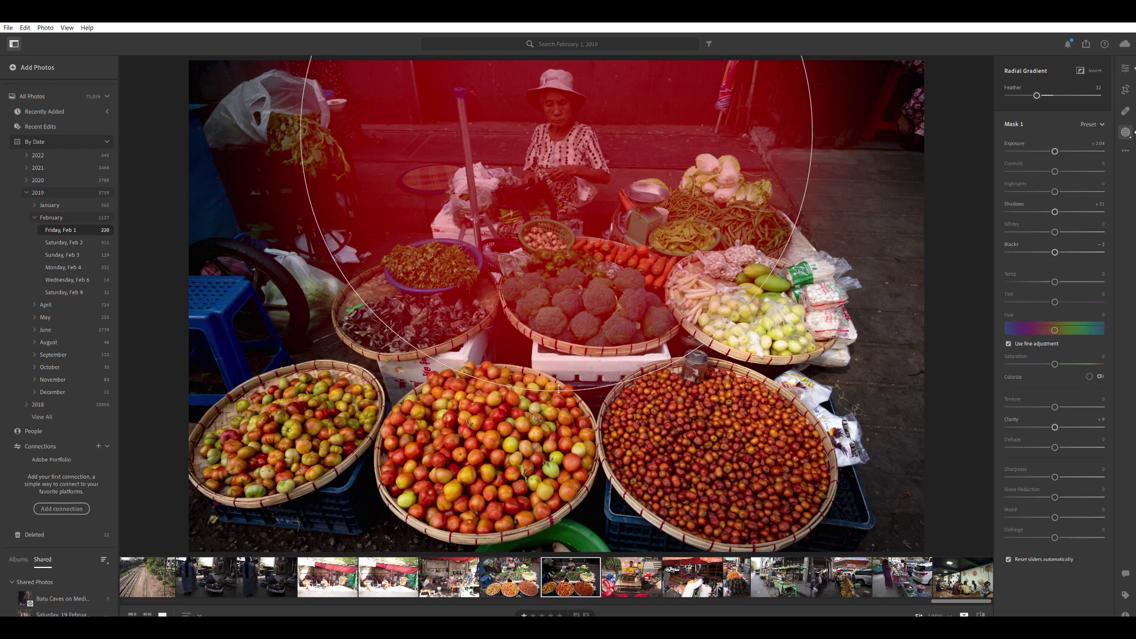
- Enlarge and recentre the radial gradient so it covers the seller and most of the vegetable baskets
{"action": "left_click_drag", "start_coordinate": [559, 383], "coordinate": [556, 554]}
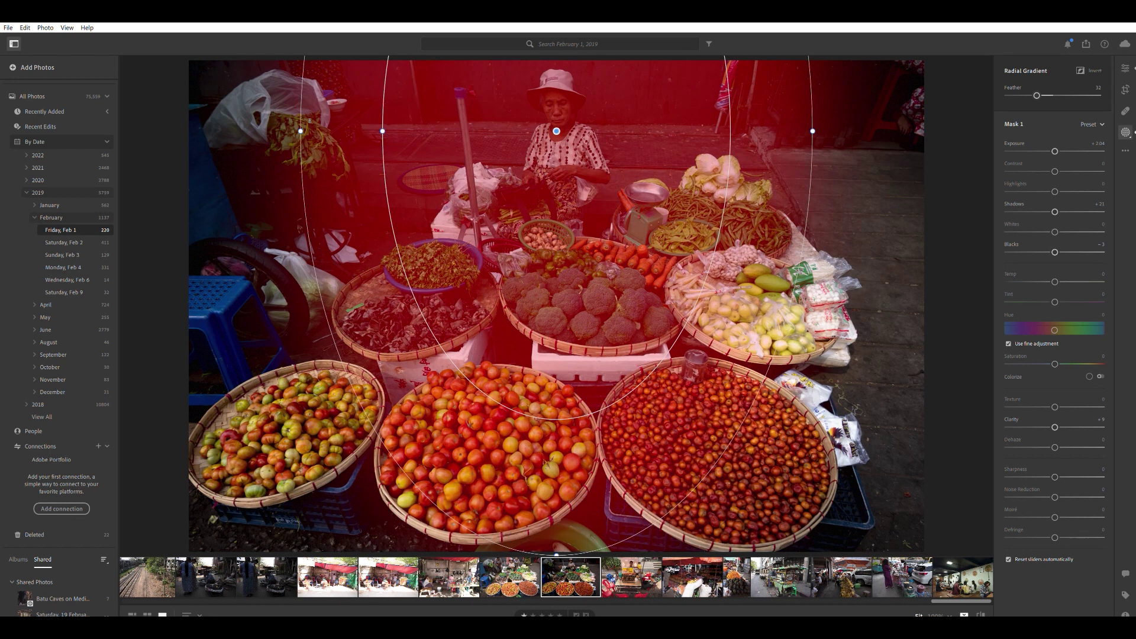
{"action": "left_click_drag", "start_coordinate": [302, 131], "coordinate": [226, 131]}
{"action": "left_click_drag", "start_coordinate": [560, 127], "coordinate": [550, 264]}
{"action": "left_click_drag", "start_coordinate": [225, 260], "coordinate": [215, 264]}
{"action": "left_click_drag", "start_coordinate": [552, 259], "coordinate": [552, 193]}
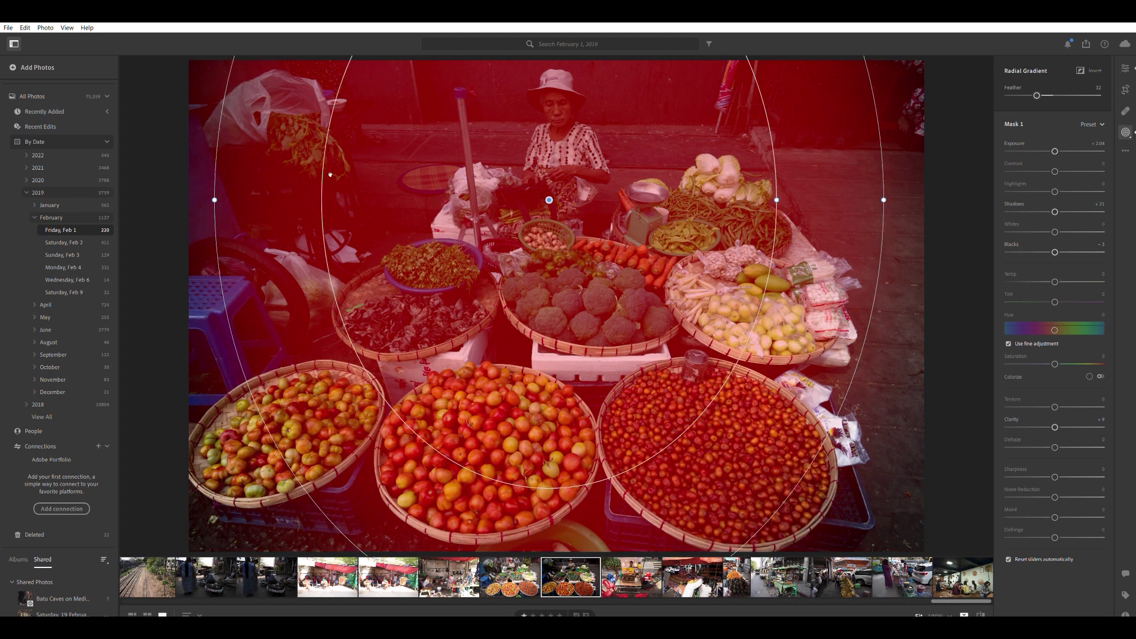
{"action": "left_click_drag", "start_coordinate": [220, 194], "coordinate": [233, 196]}
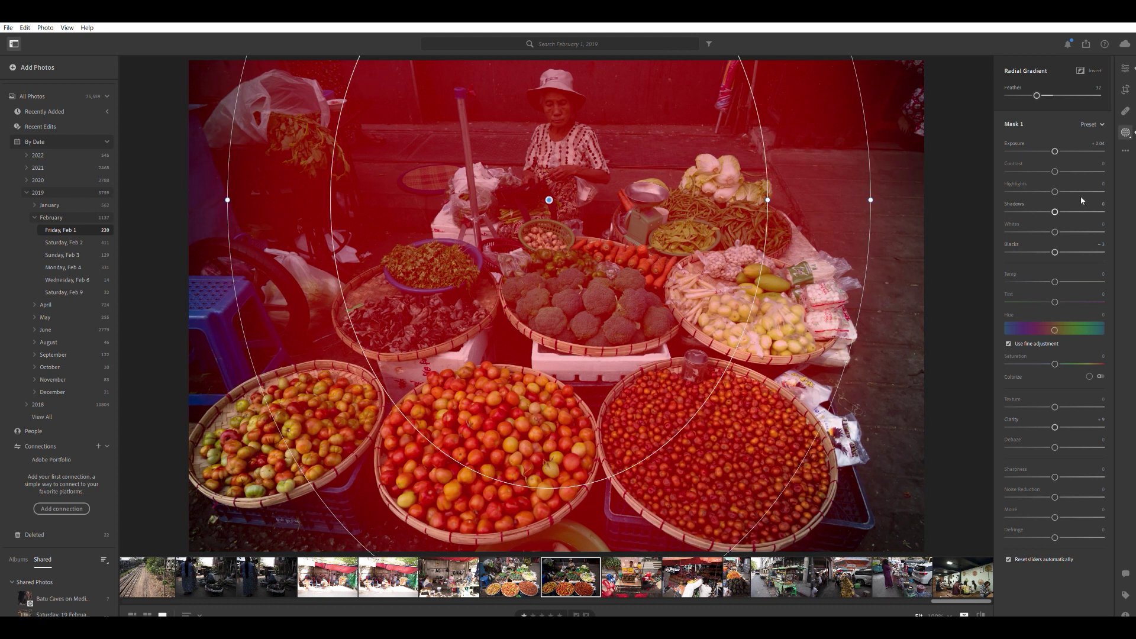
- Soften the large radial mask to a feather of 47 and set its Exposure to +0.96, Shadows to -50 and Blacks to 0
{"action": "double_click", "coordinate": [1059, 147]}
{"action": "left_click_drag", "start_coordinate": [1055, 145], "coordinate": [1067, 145]}
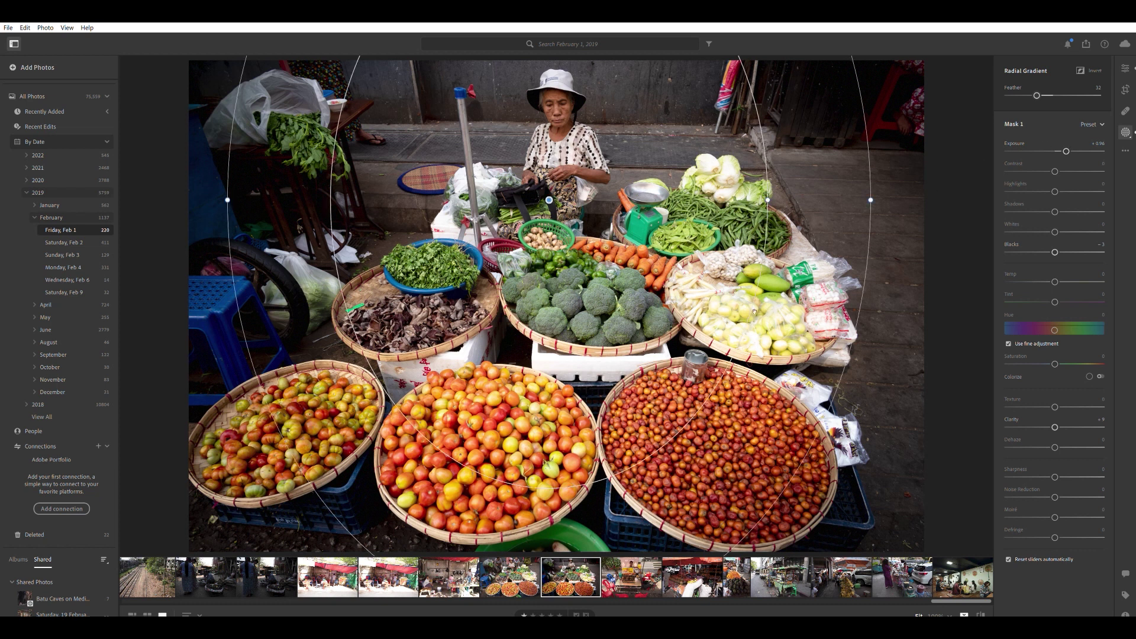
{"action": "double_click", "coordinate": [1054, 252]}
{"action": "left_click_drag", "start_coordinate": [771, 194], "coordinate": [720, 200]}
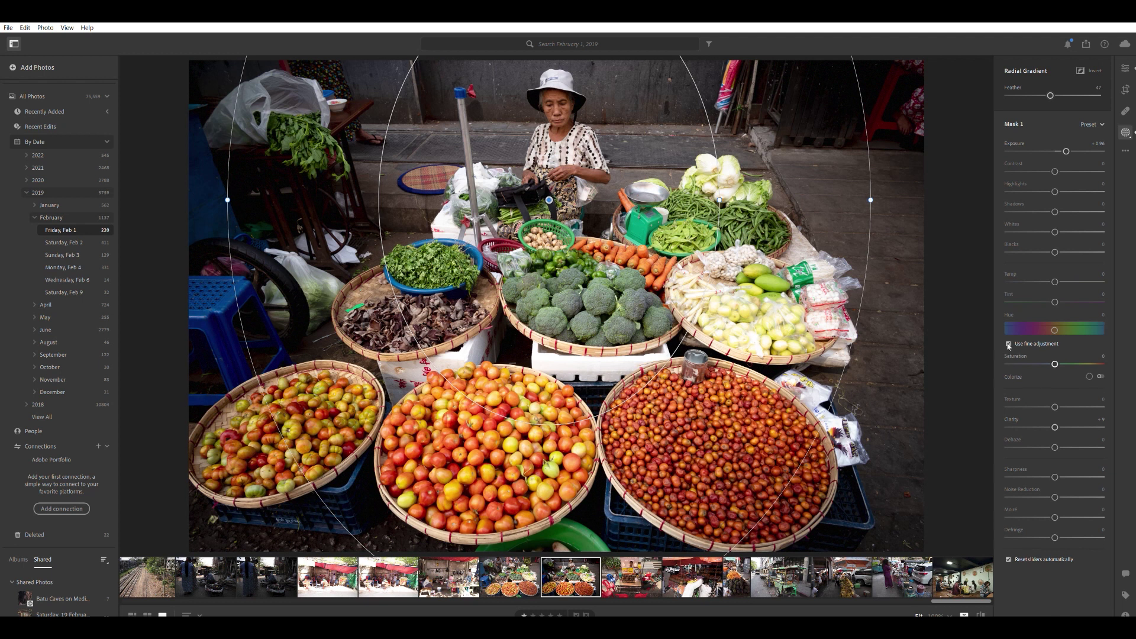
{"action": "left_click_drag", "start_coordinate": [1059, 223], "coordinate": [1068, 224]}
{"action": "double_click", "coordinate": [1067, 224]}
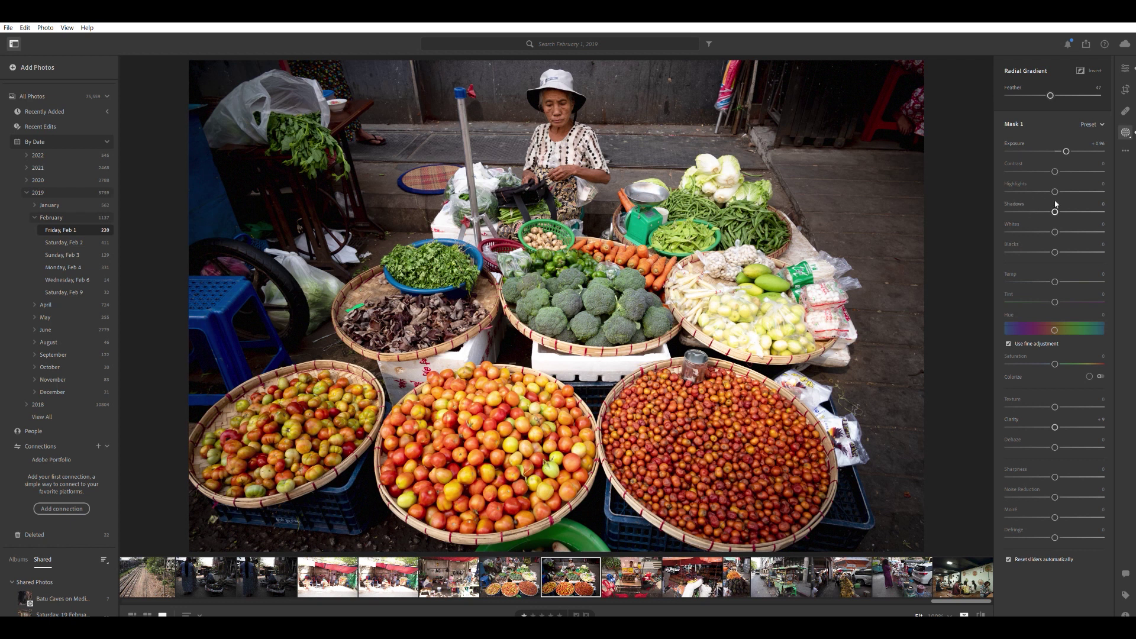
{"action": "left_click_drag", "start_coordinate": [1054, 201], "coordinate": [1031, 210]}
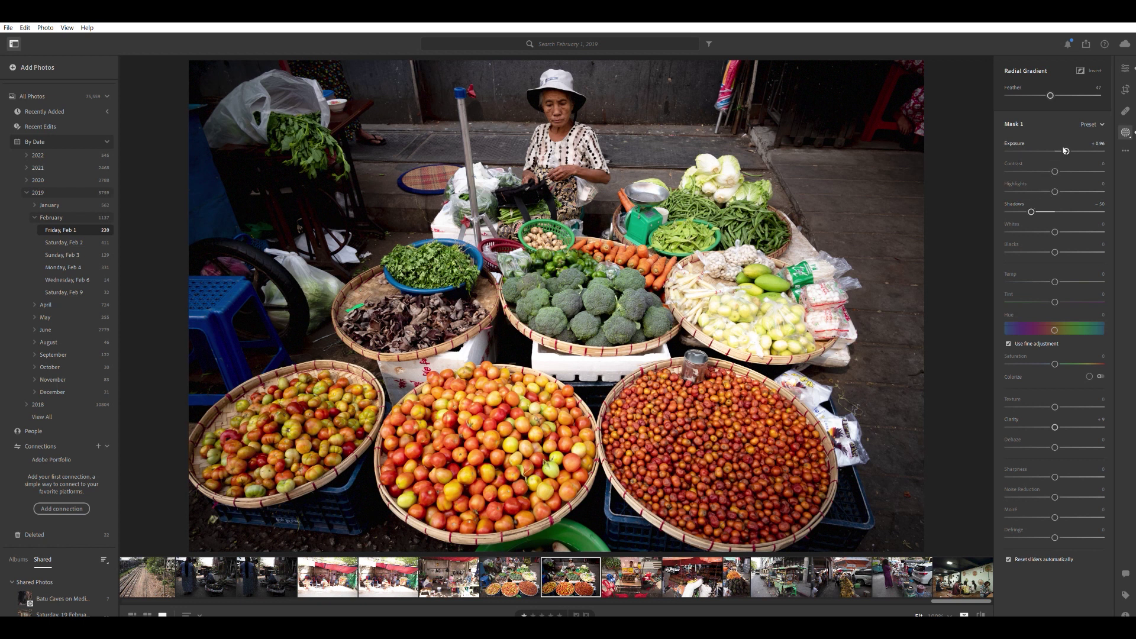
- Lower the photo's overall Exposure slightly, to about -1.07, outside the mask adjustments
{"action": "left_click", "coordinate": [1125, 68]}
{"action": "scroll", "coordinate": [1070, 122], "scroll_direction": "up", "scroll_amount": 2}
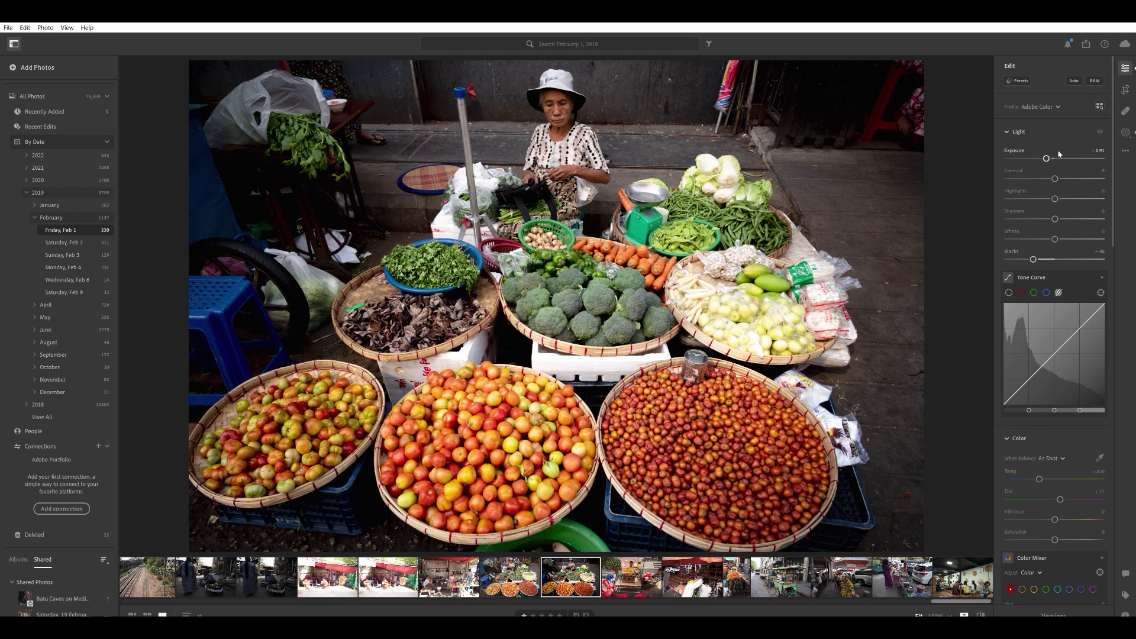
{"action": "left_click_drag", "start_coordinate": [1047, 150], "coordinate": [1044, 151]}
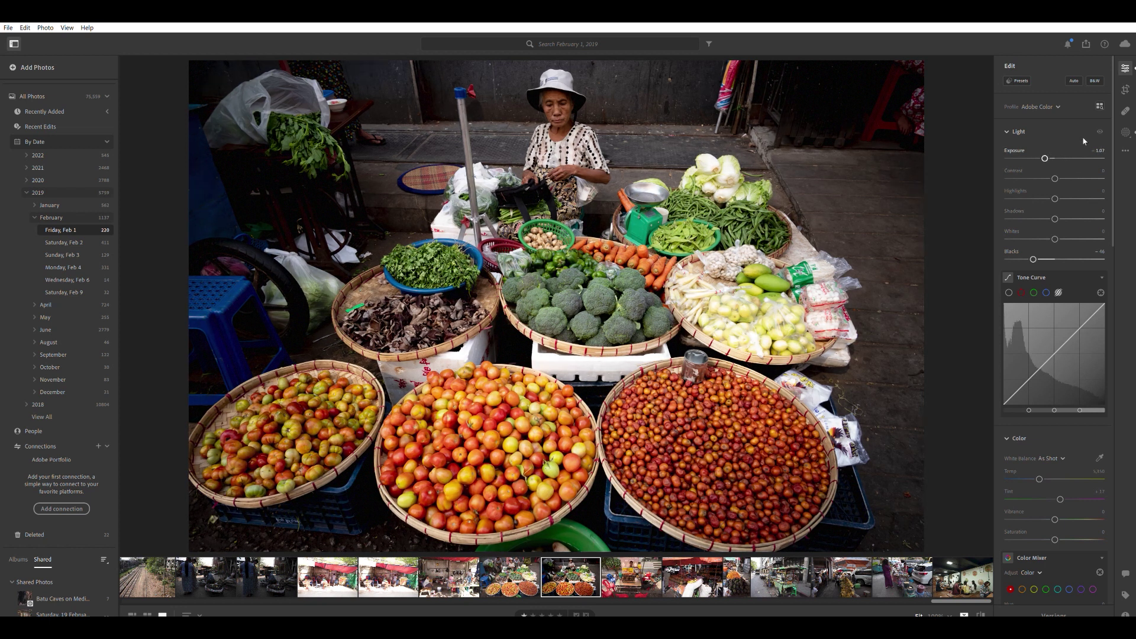
{"action": "left_click_drag", "start_coordinate": [1044, 158], "coordinate": [1045, 159]}
- Slightly raise Exposure and Clarity in the large radial mask and reduce its Saturation a little
{"action": "left_click", "coordinate": [1125, 132]}
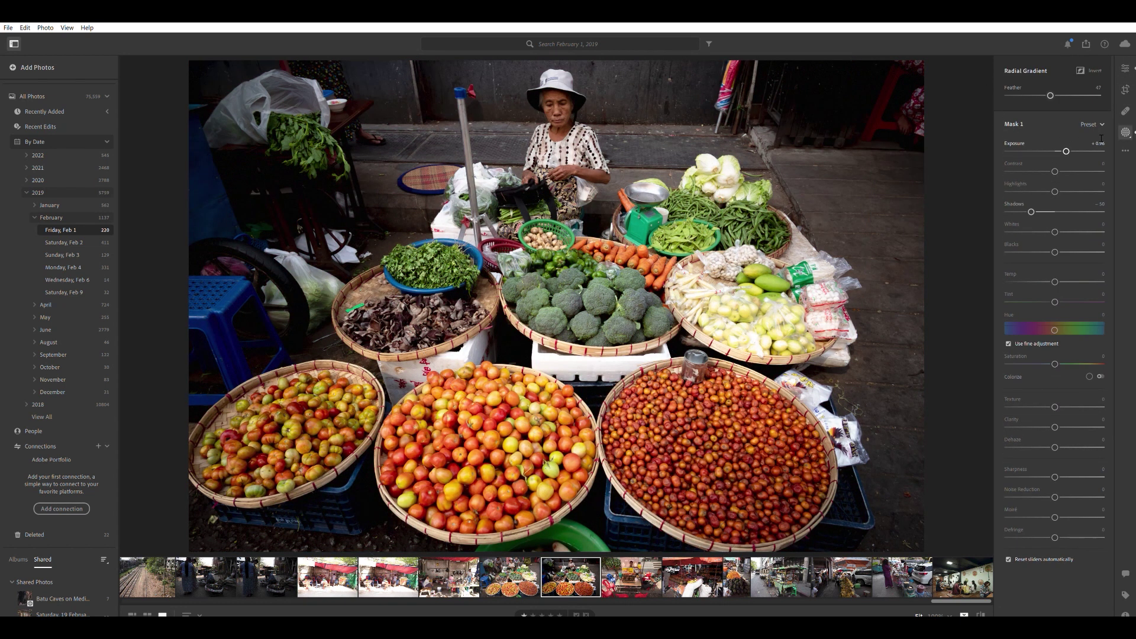
{"action": "left_click_drag", "start_coordinate": [1065, 151], "coordinate": [1067, 151]}
{"action": "left_click_drag", "start_coordinate": [1055, 419], "coordinate": [1057, 419]}
{"action": "left_click_drag", "start_coordinate": [1056, 358], "coordinate": [1053, 356]}
{"action": "left_click", "coordinate": [1126, 130]}
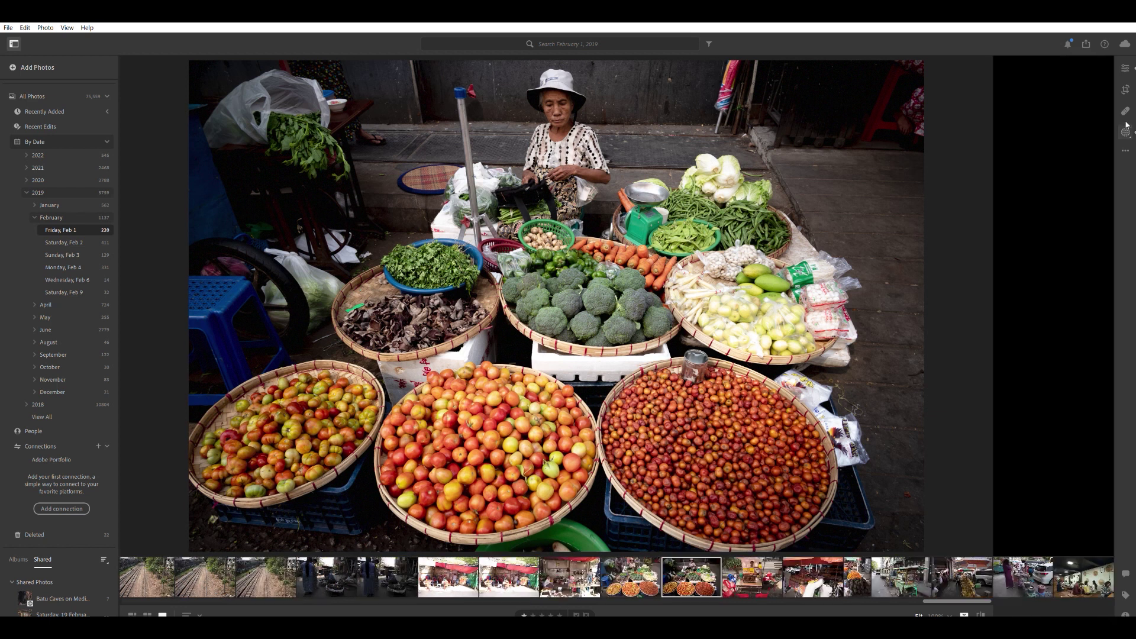
{"action": "left_click", "coordinate": [1127, 129]}
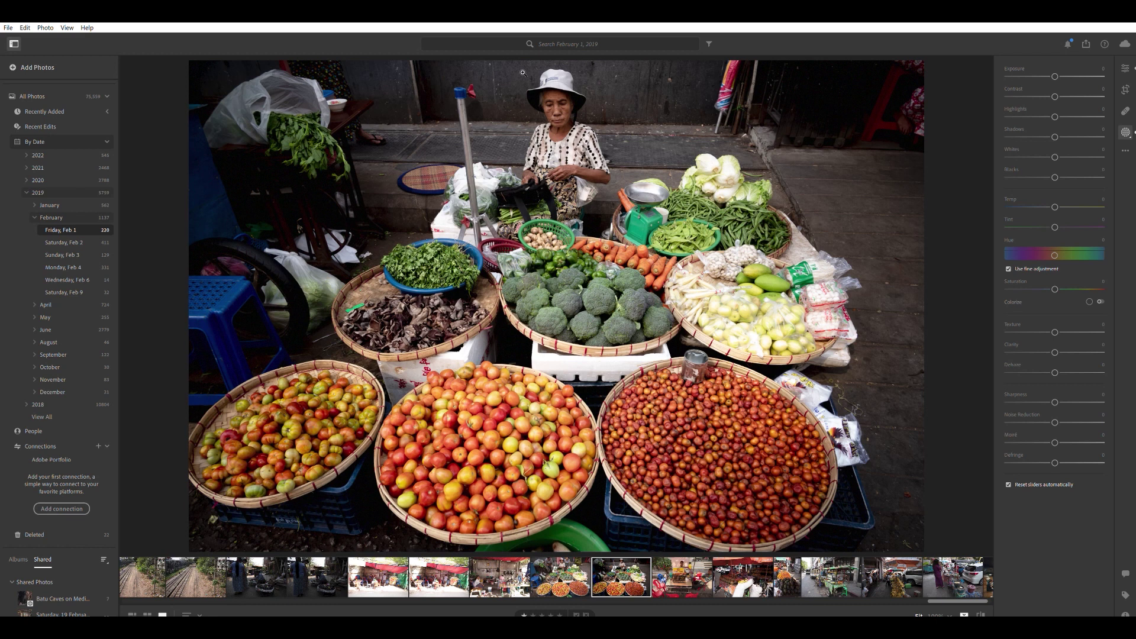
{"action": "left_click", "coordinate": [567, 152]}
{"action": "left_click", "coordinate": [567, 152]}
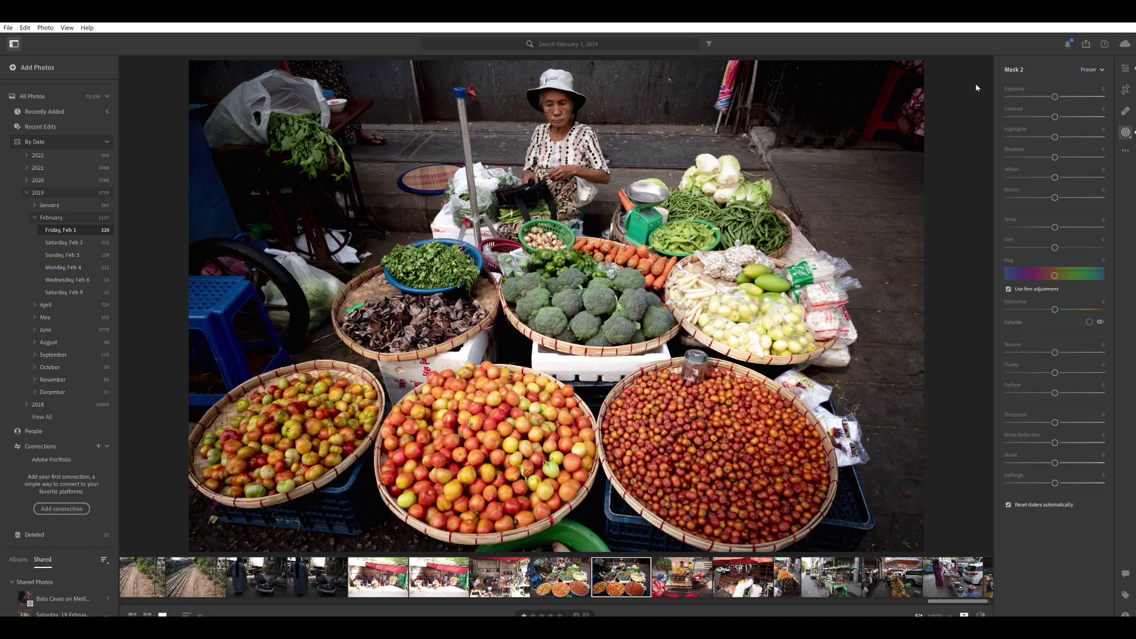
{"action": "key", "text": "Delete"}
- Add a second radial gradient mask around the seller's head and torso, stretched into a tall oval with a feather of 54
{"action": "key", "text": "r"}
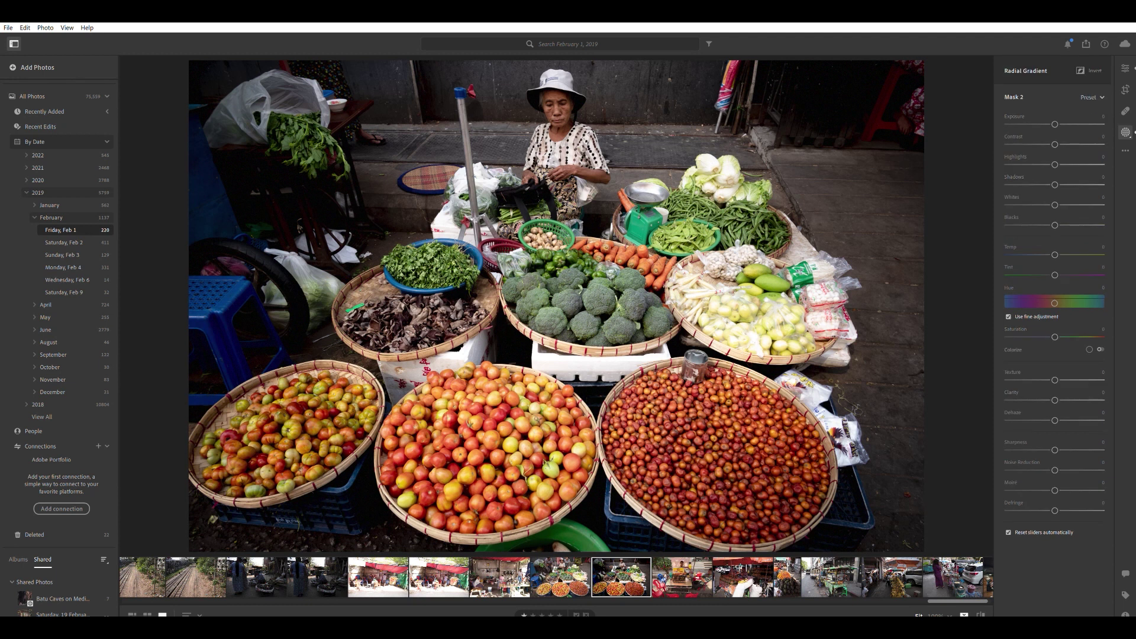
{"action": "left_click_drag", "start_coordinate": [563, 122], "coordinate": [627, 201]}
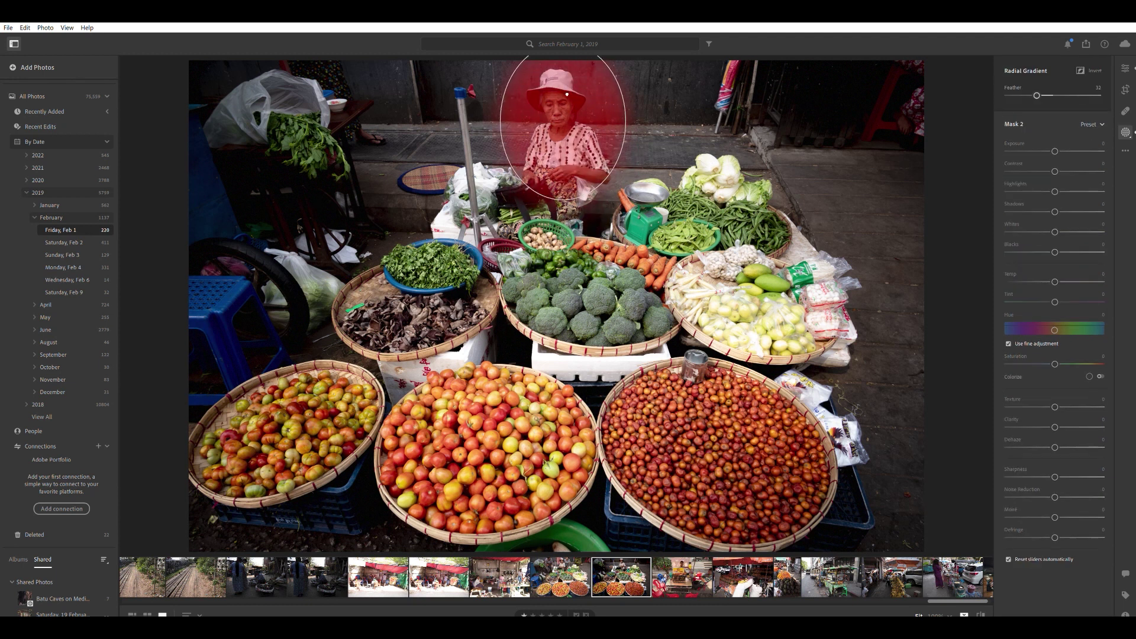
{"action": "left_click_drag", "start_coordinate": [566, 173], "coordinate": [554, 114]}
{"action": "left_click_drag", "start_coordinate": [553, 193], "coordinate": [554, 221]}
{"action": "left_click_drag", "start_coordinate": [566, 157], "coordinate": [572, 149]}
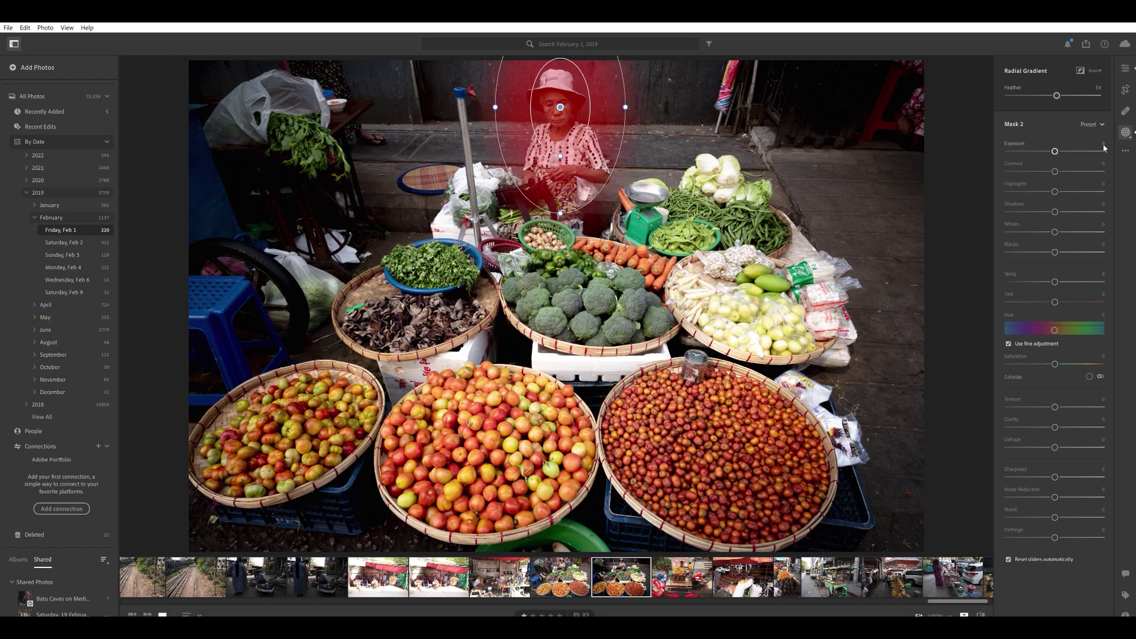
- In the seller's mask, set Whites to about +50, Highlights to about -50, Shadows to +1 and Sharpness to about +18
{"action": "left_click", "coordinate": [1056, 143]}
{"action": "double_click", "coordinate": [1057, 144]}
{"action": "left_click_drag", "start_coordinate": [1059, 225], "coordinate": [1070, 226]}
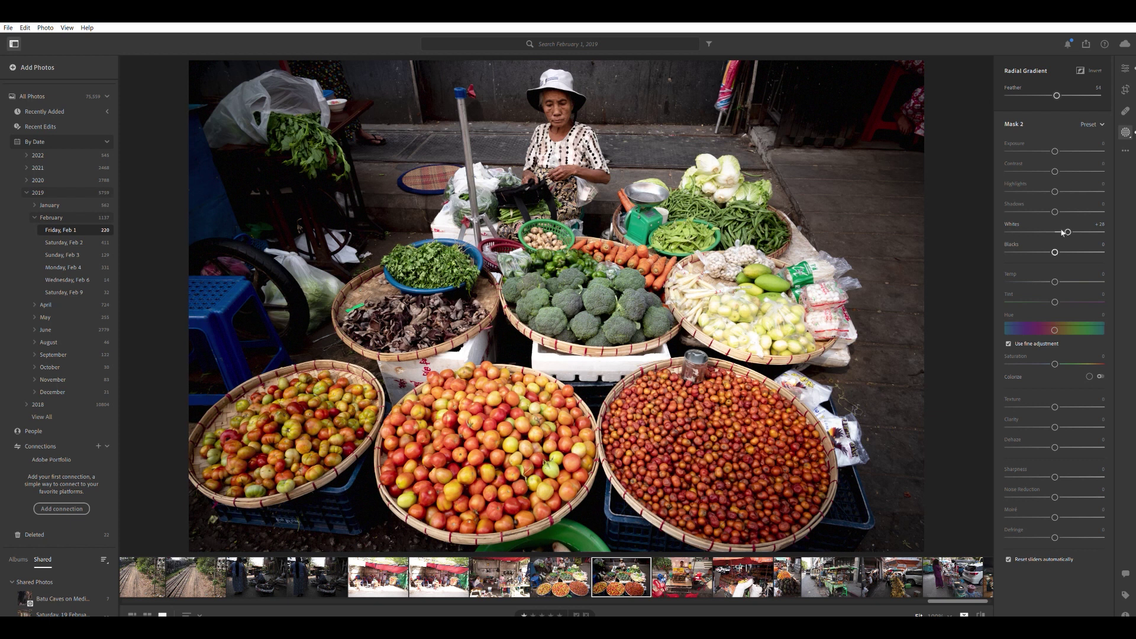
{"action": "left_click", "coordinate": [1056, 211]}
{"action": "left_click_drag", "start_coordinate": [1055, 191], "coordinate": [1029, 177]}
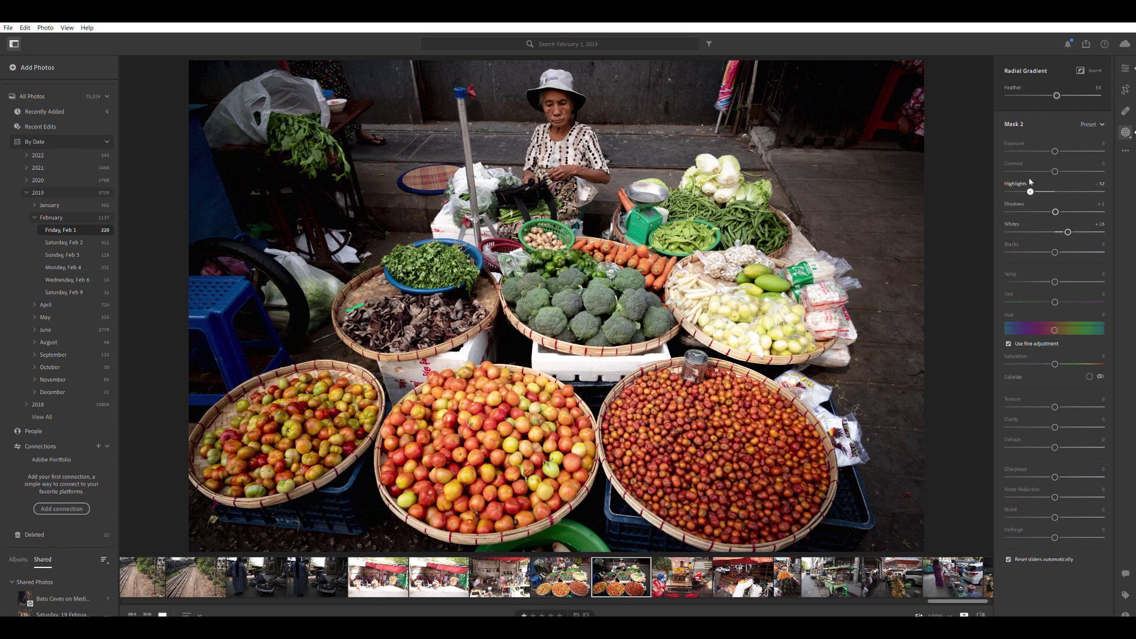
{"action": "left_click_drag", "start_coordinate": [1069, 223], "coordinate": [1080, 223]}
{"action": "left_click_drag", "start_coordinate": [1056, 471], "coordinate": [1063, 468]}
{"action": "mouse_move", "coordinate": [559, 107]}
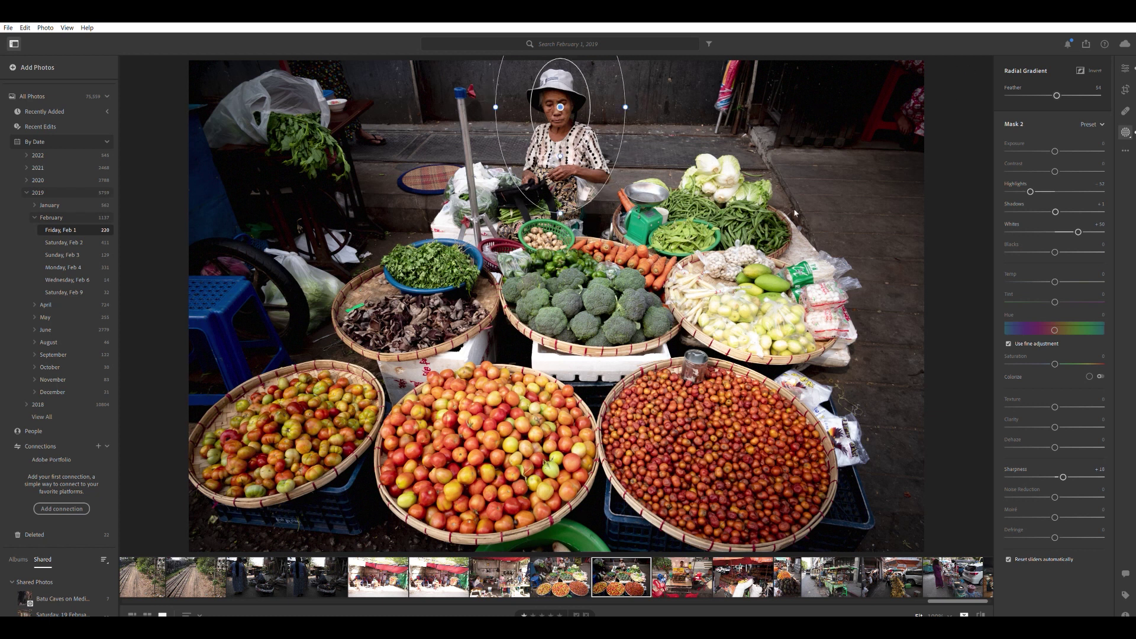
- Add a third radial gradient mask over the seller's face, centred on the nose, with a feather of 28
{"action": "left_click", "coordinate": [1124, 69]}
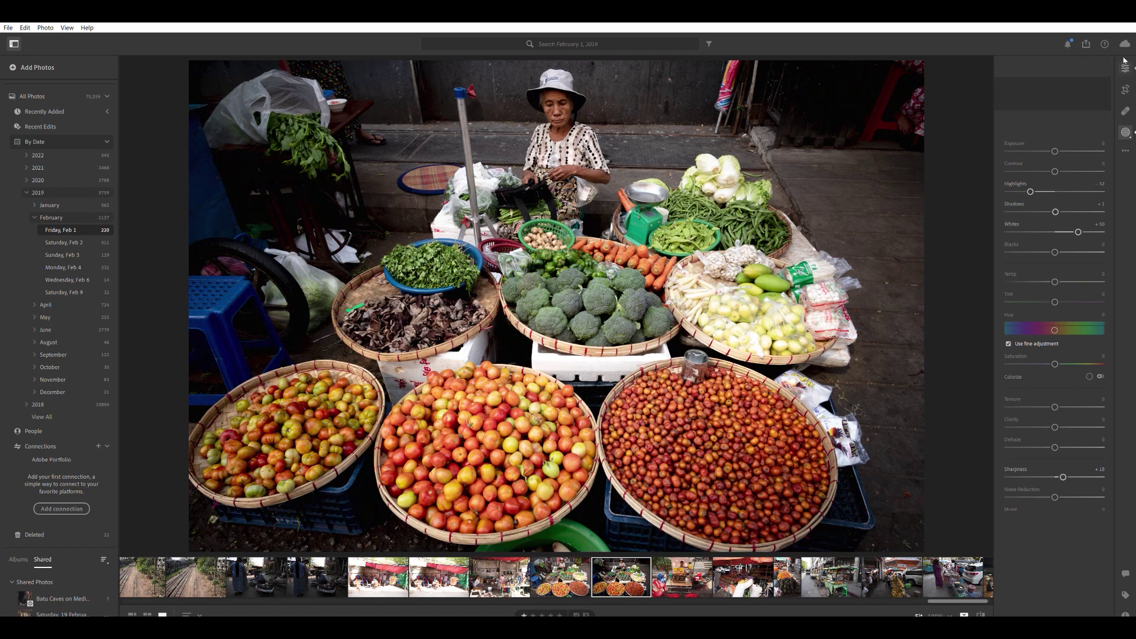
{"action": "left_click", "coordinate": [626, 125]}
{"action": "left_click_drag", "start_coordinate": [628, 286], "coordinate": [659, 310]}
{"action": "left_click", "coordinate": [1126, 131]}
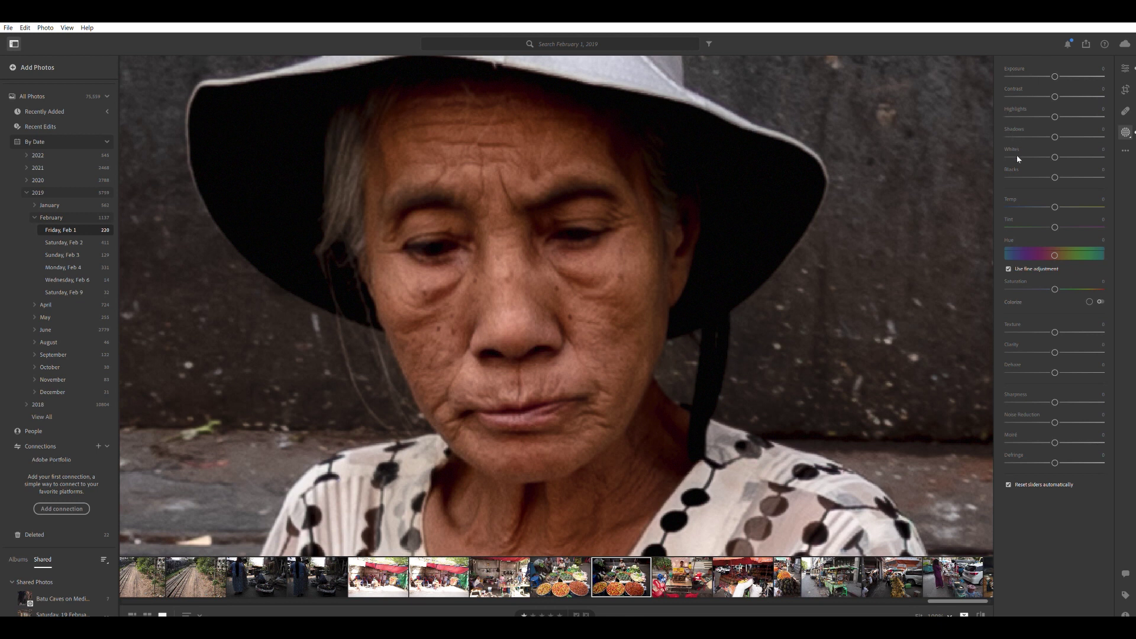
{"action": "left_click_drag", "start_coordinate": [526, 303], "coordinate": [332, 84]}
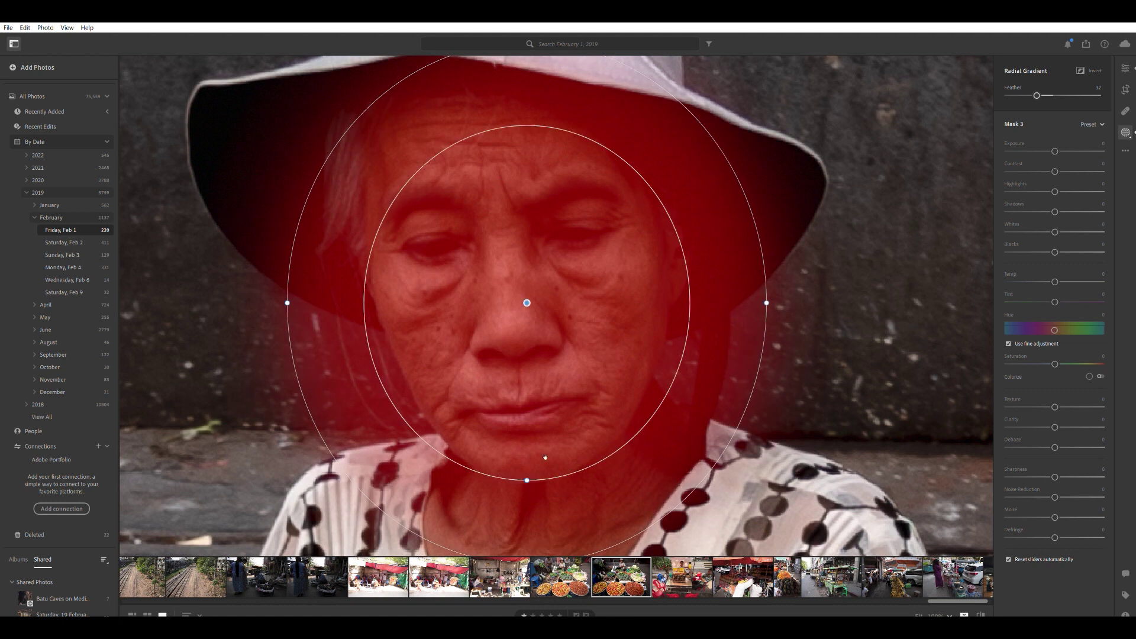
{"action": "left_click_drag", "start_coordinate": [545, 457], "coordinate": [545, 468]}
{"action": "left_click_drag", "start_coordinate": [655, 286], "coordinate": [645, 257]}
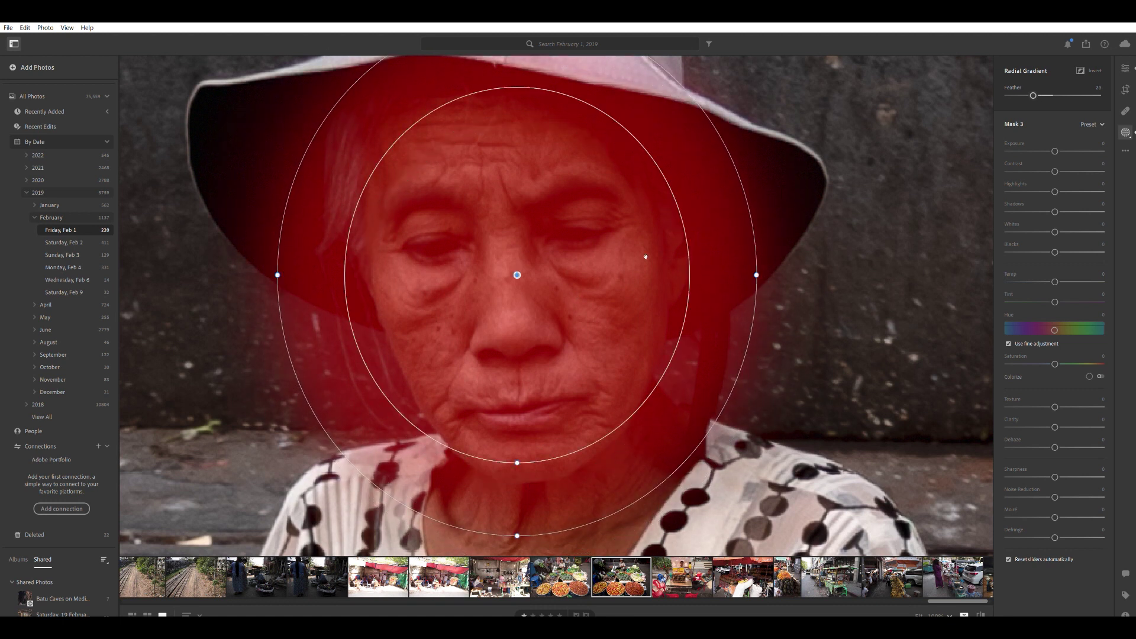
- In the face mask, set Whites to about +88, Highlights to about -4, Blacks to about -10 and Exposure to about +0.14
{"action": "left_click_drag", "start_coordinate": [1055, 231], "coordinate": [1099, 227]}
{"action": "left_click_drag", "start_coordinate": [1056, 185], "coordinate": [1052, 184]}
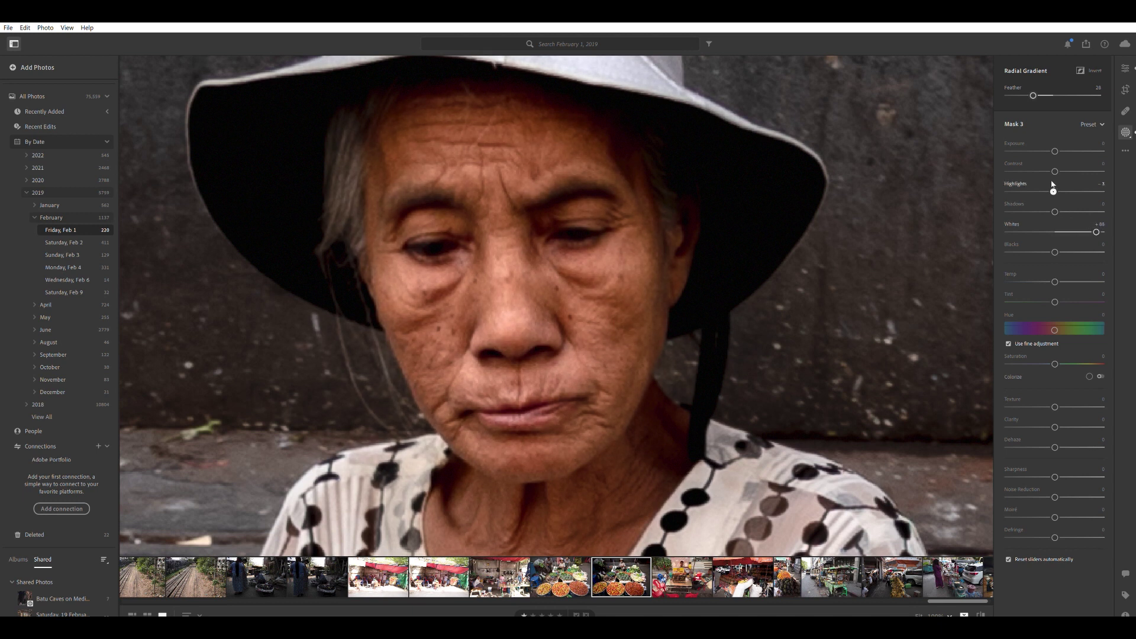
{"action": "left_click_drag", "start_coordinate": [1055, 251], "coordinate": [1050, 244]}
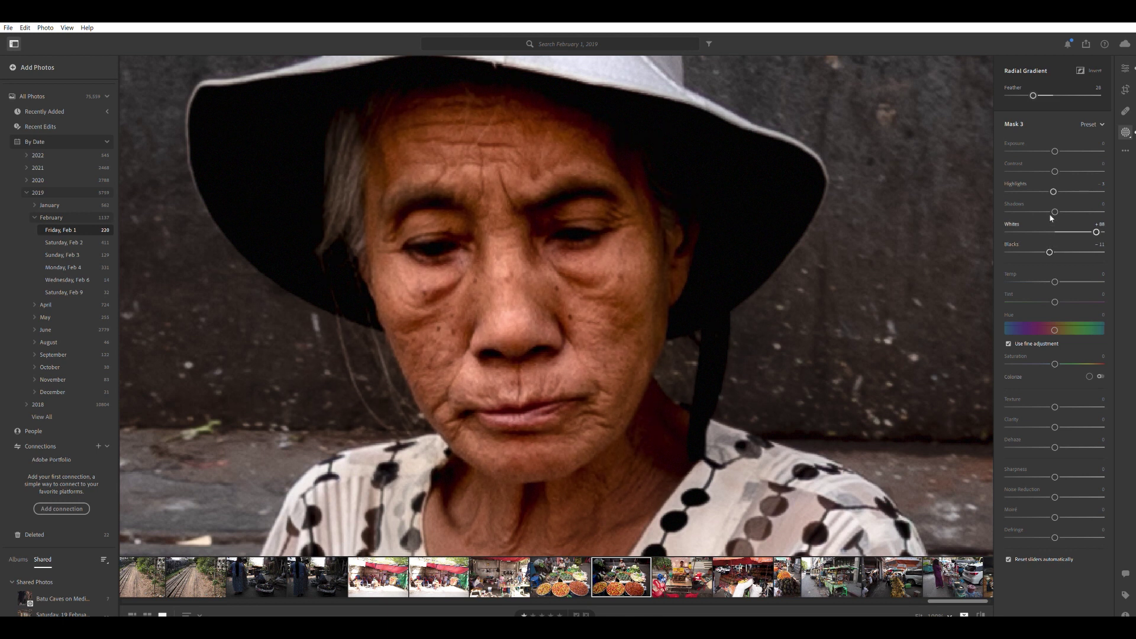
{"action": "left_click", "coordinate": [1050, 251]}
{"action": "left_click_drag", "start_coordinate": [1056, 138], "coordinate": [1059, 142]}
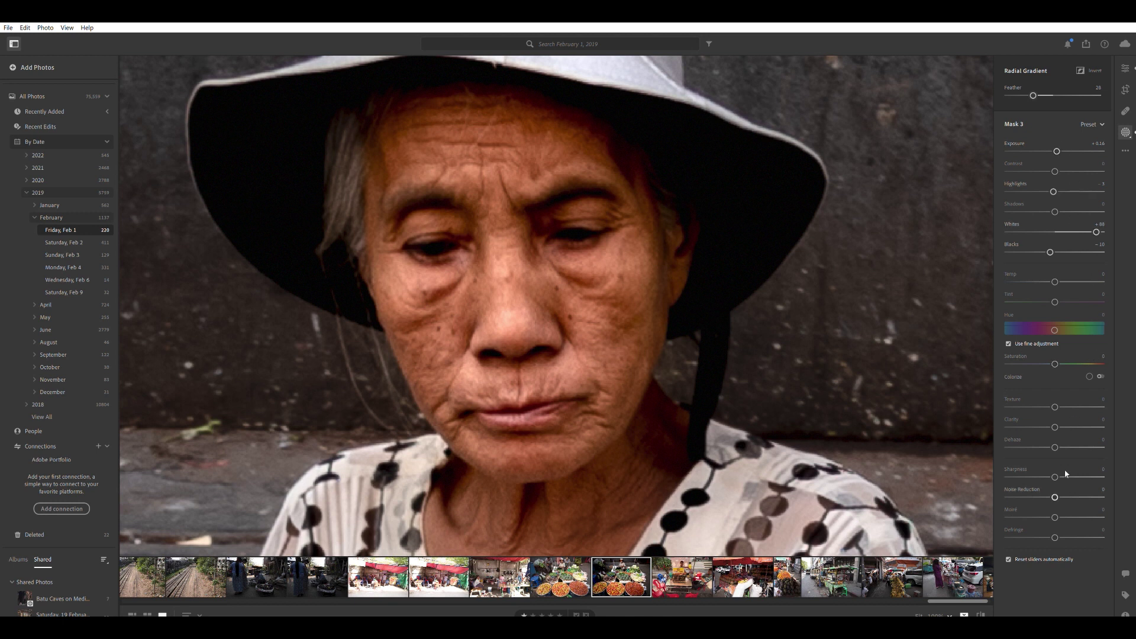
- Set the face mask's Sharpness to about +71 and compare the whole edited photo with the original
{"action": "left_click_drag", "start_coordinate": [1055, 476], "coordinate": [1088, 476]}
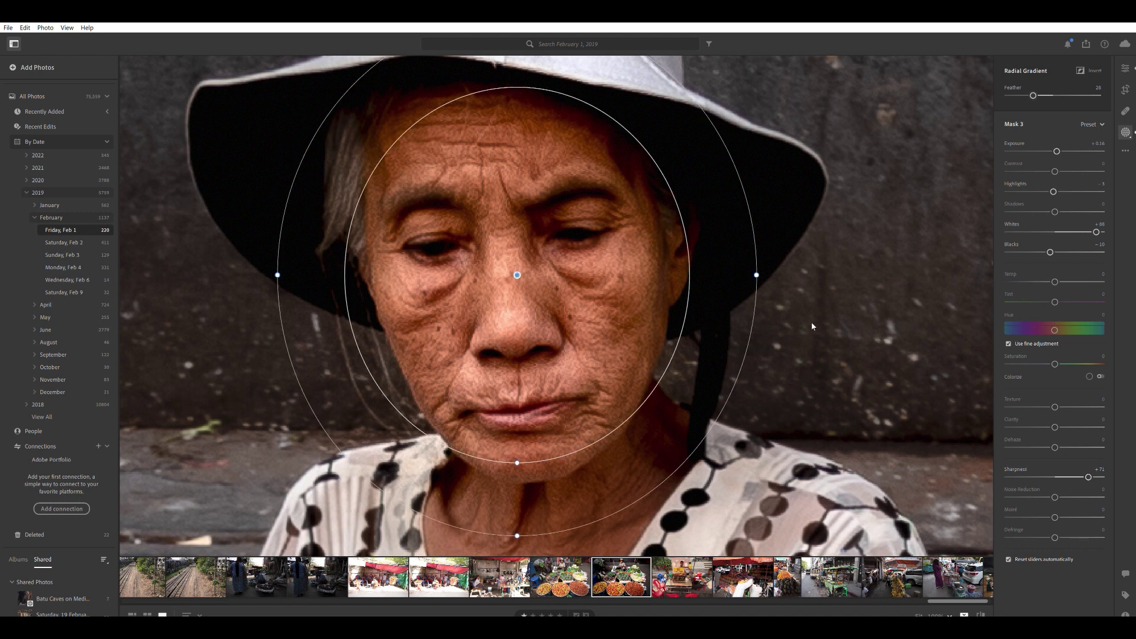
{"action": "key", "text": "e"}
{"action": "key", "text": "z"}
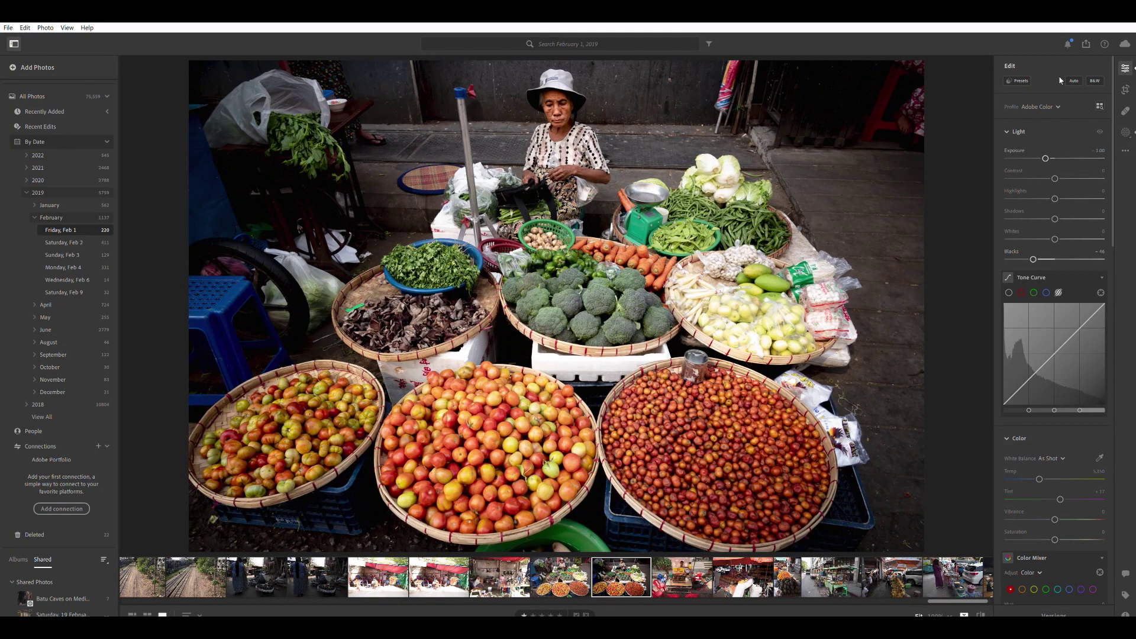
{"action": "key", "text": "backslash"}
{"action": "key", "text": "backslash"}
- Add a fourth radial gradient mask over the basket of pale vegetables and mangoes, fitted to its rim, with a feather of 22
{"action": "left_click", "coordinate": [1125, 131]}
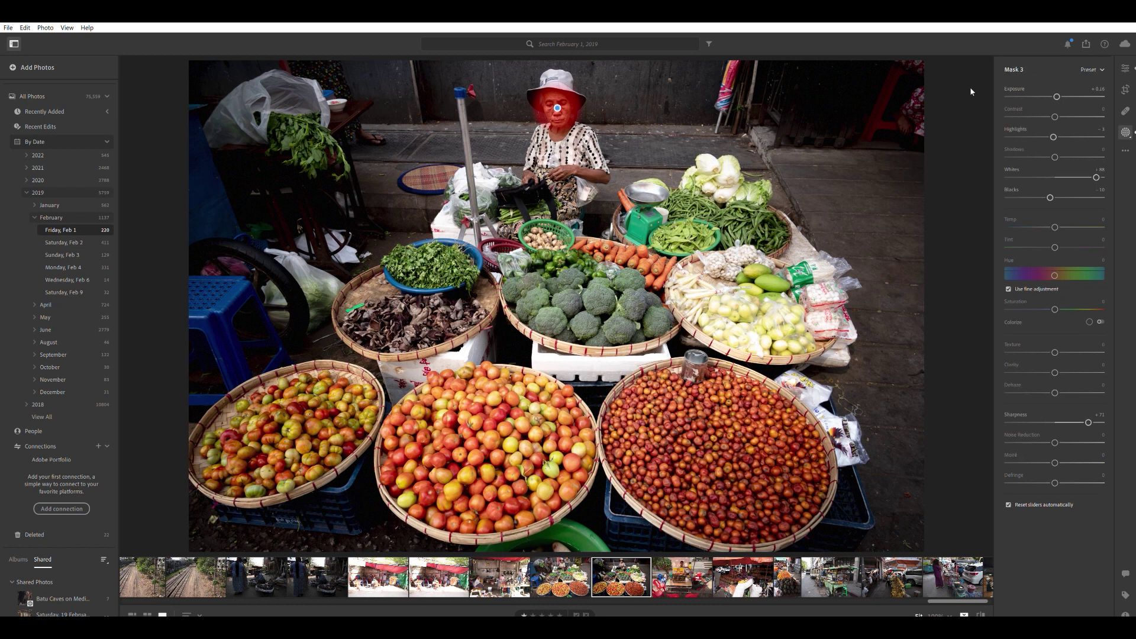
{"action": "left_click_drag", "start_coordinate": [1050, 249], "coordinate": [1071, 211]}
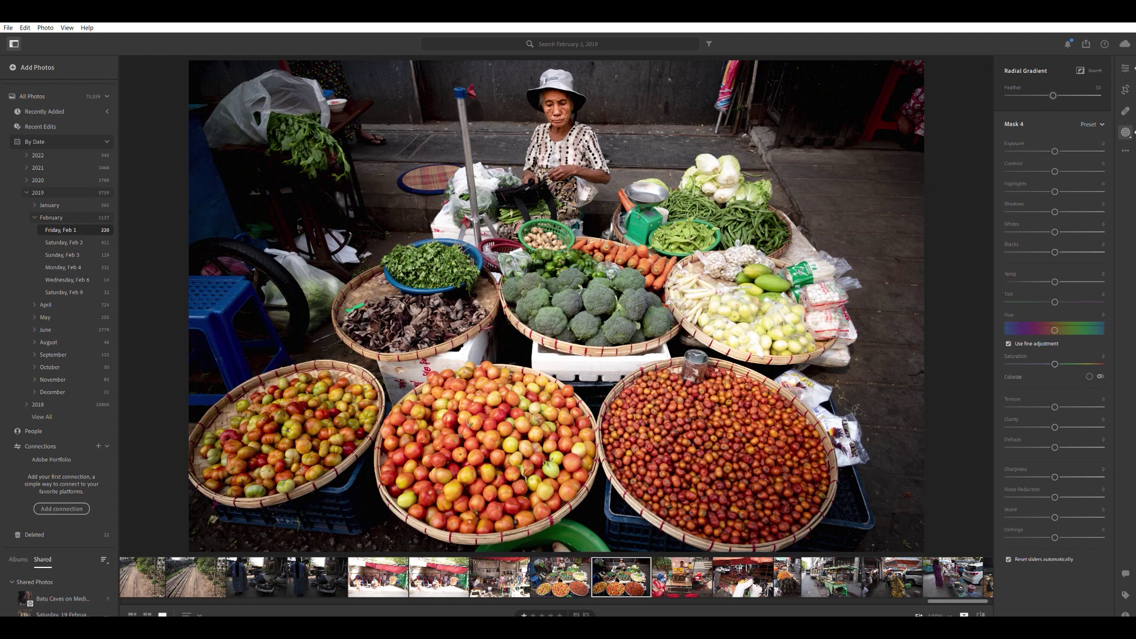
{"action": "left_click_drag", "start_coordinate": [775, 300], "coordinate": [876, 363]}
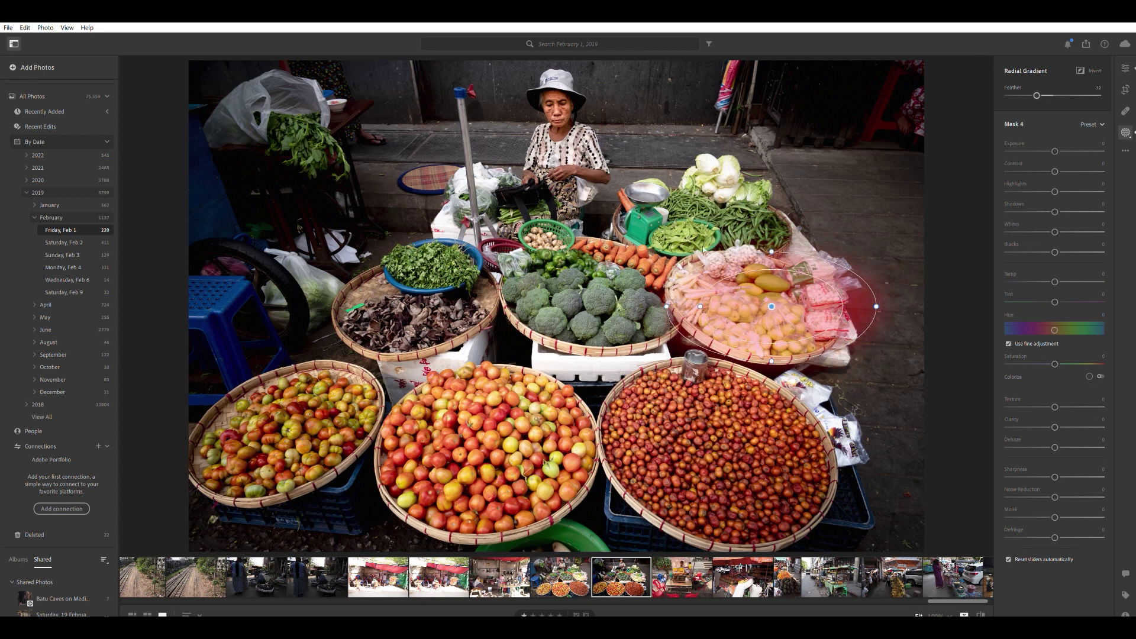
{"action": "left_click_drag", "start_coordinate": [797, 300], "coordinate": [784, 292]}
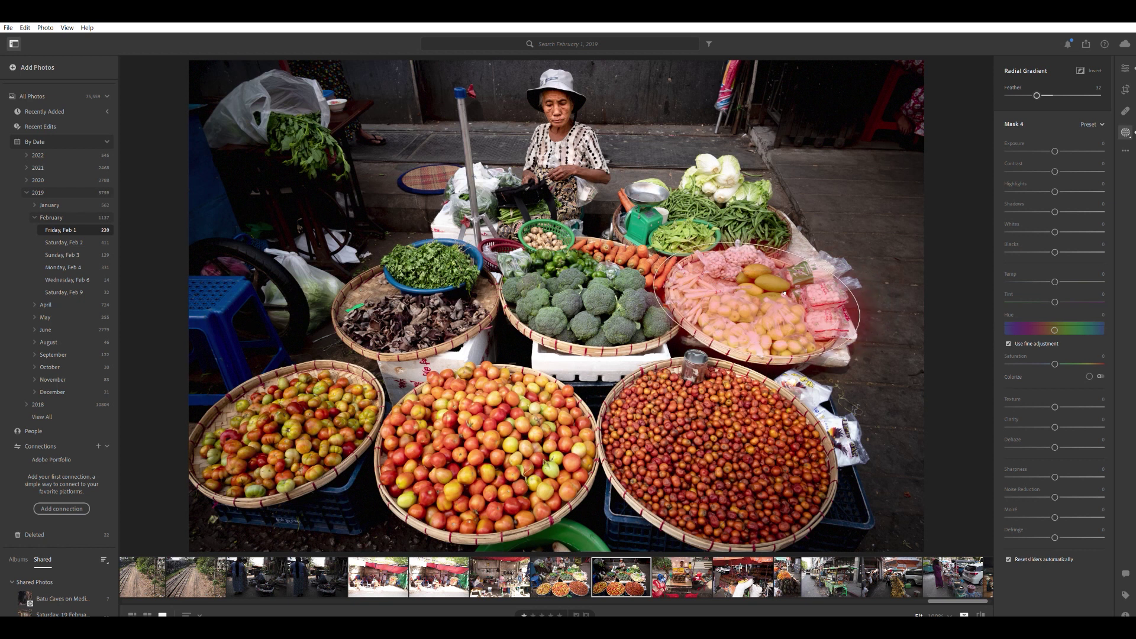
{"action": "left_click_drag", "start_coordinate": [1037, 96], "coordinate": [1027, 95]}
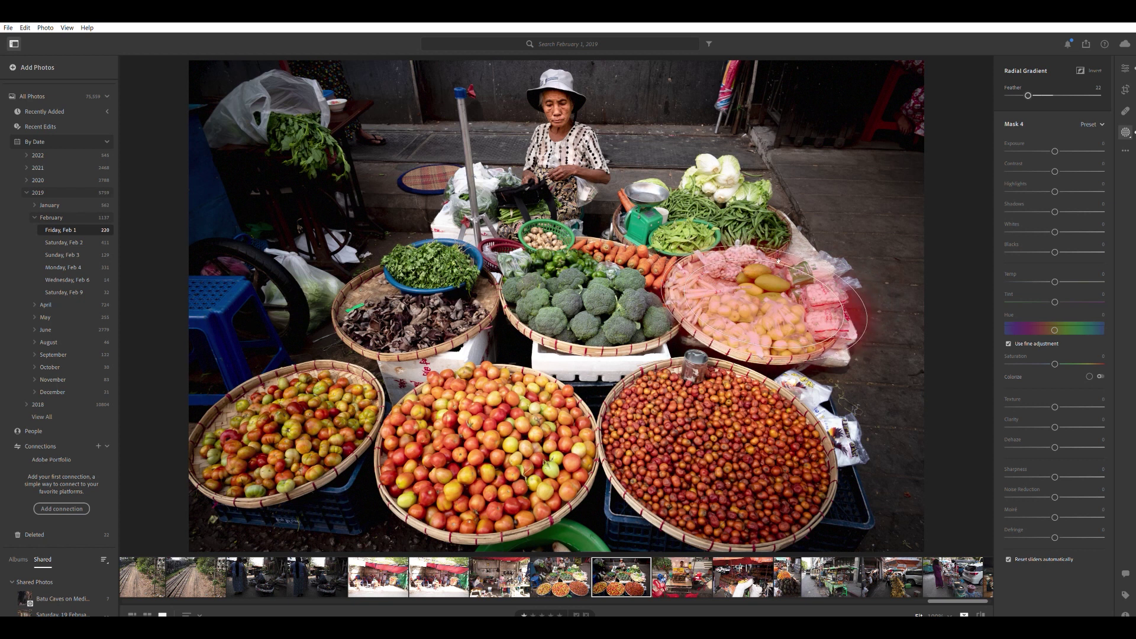
- In the pale vegetable basket's mask, set Highlights to about -45, Whites to about +18 and Blacks to about -16
{"action": "left_click_drag", "start_coordinate": [1055, 191], "coordinate": [1018, 182]}
{"action": "mouse_move", "coordinate": [1055, 231]}
{"action": "left_mouse_down"}
{"action": "mouse_move", "coordinate": [1077, 228]}
{"action": "mouse_move", "coordinate": [1046, 214]}
{"action": "mouse_move", "coordinate": [1051, 245]}
{"action": "left_mouse_up"}
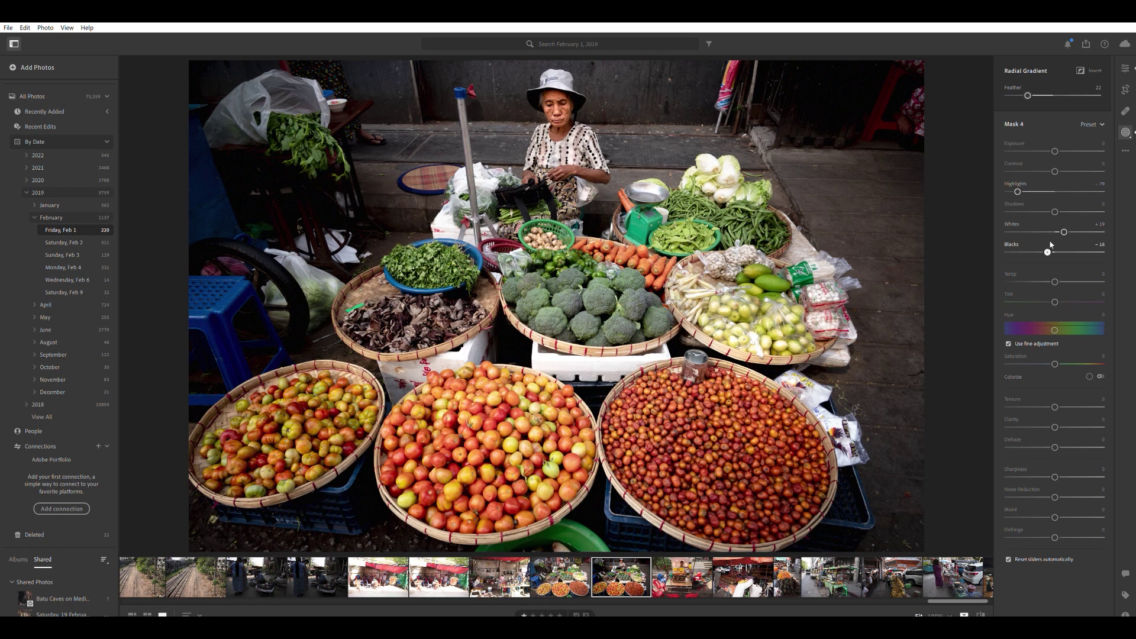
{"action": "left_click_drag", "start_coordinate": [1018, 191], "coordinate": [1033, 189]}
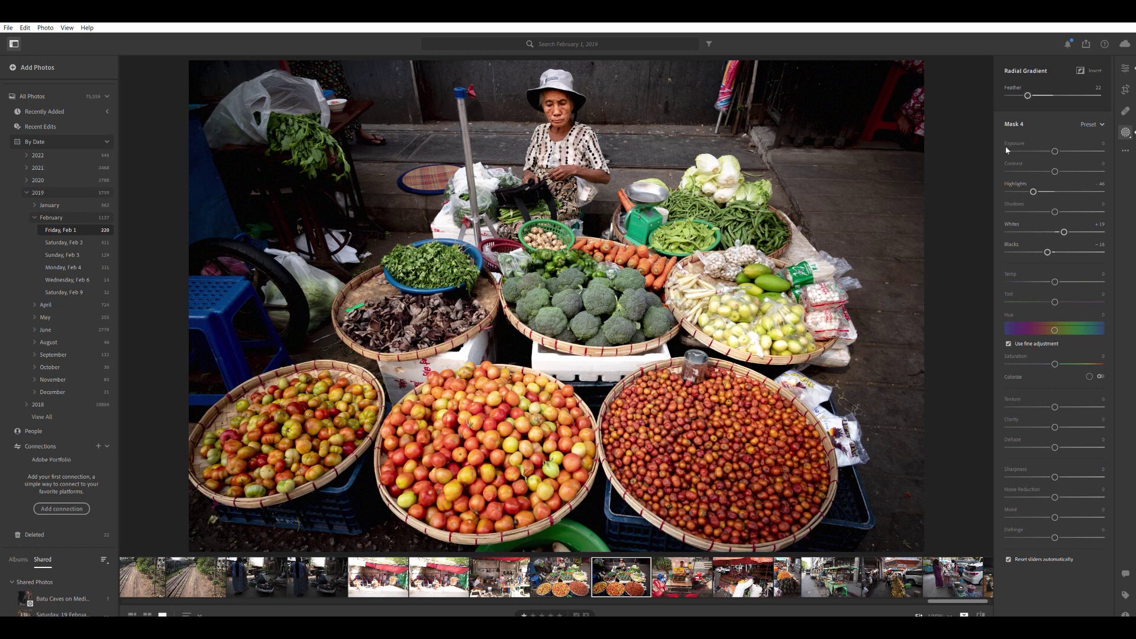
- Add a radial gradient mask over the broccoli basket with Contrast +9, Highlights about -45, Shadows about +34, Whites about +18 and Blacks about -52
{"action": "key", "text": "r"}
{"action": "left_click_drag", "start_coordinate": [605, 283], "coordinate": [704, 331]}
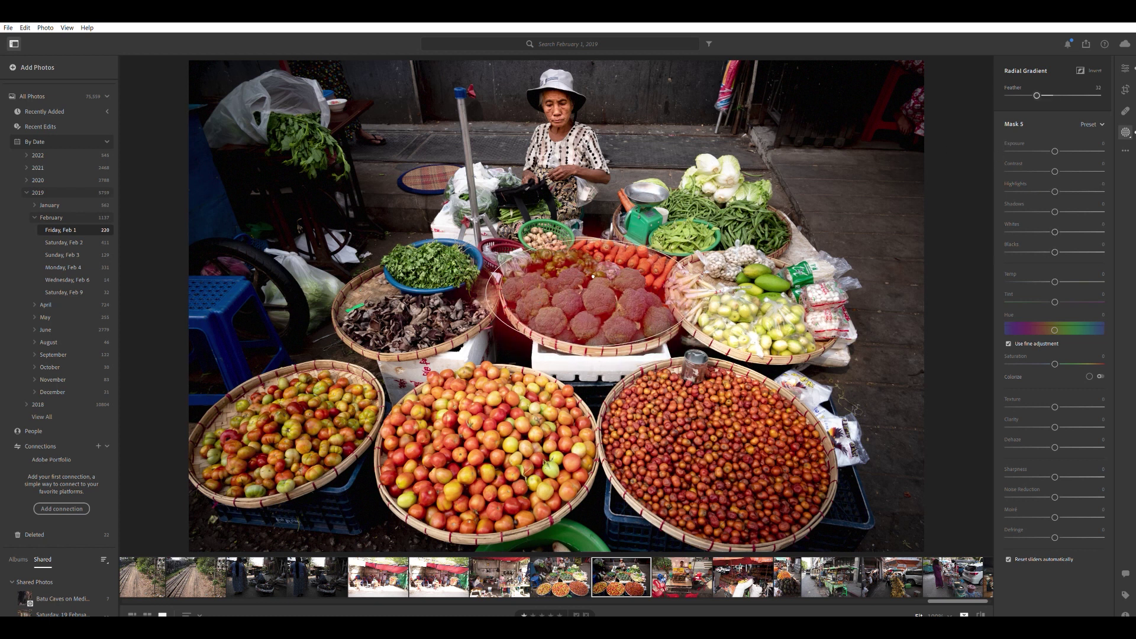
{"action": "left_click_drag", "start_coordinate": [1055, 137], "coordinate": [1053, 141]}
{"action": "double_click", "coordinate": [1052, 141]}
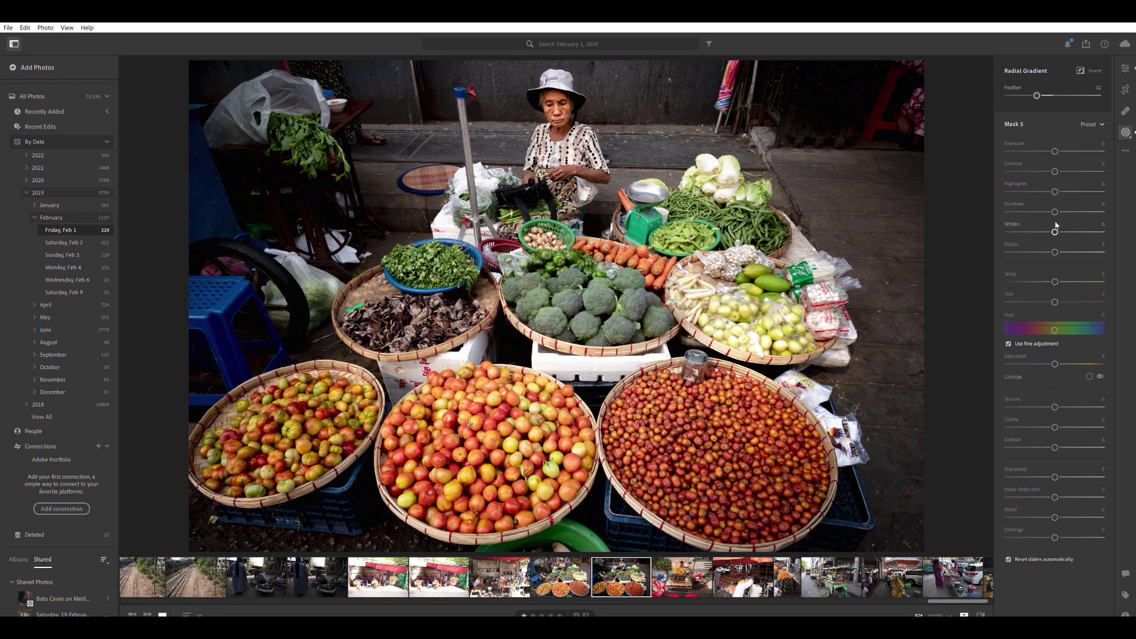
{"action": "left_click_drag", "start_coordinate": [1054, 239], "coordinate": [1030, 244]}
{"action": "left_click_drag", "start_coordinate": [1054, 164], "coordinate": [1060, 165]}
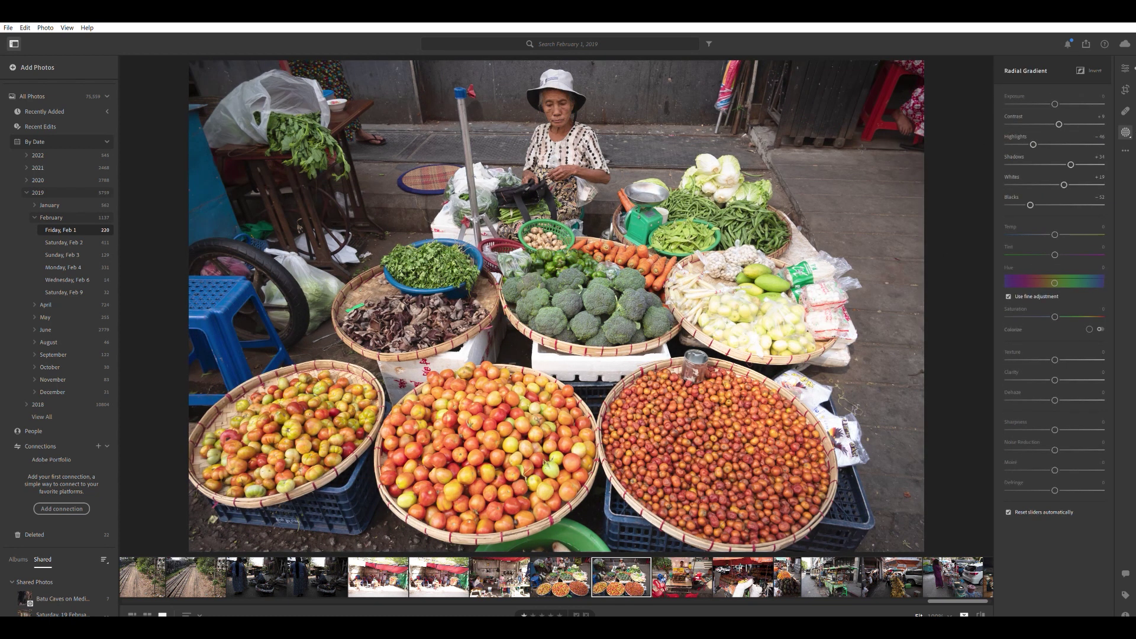
{"action": "key", "text": "backslash"}
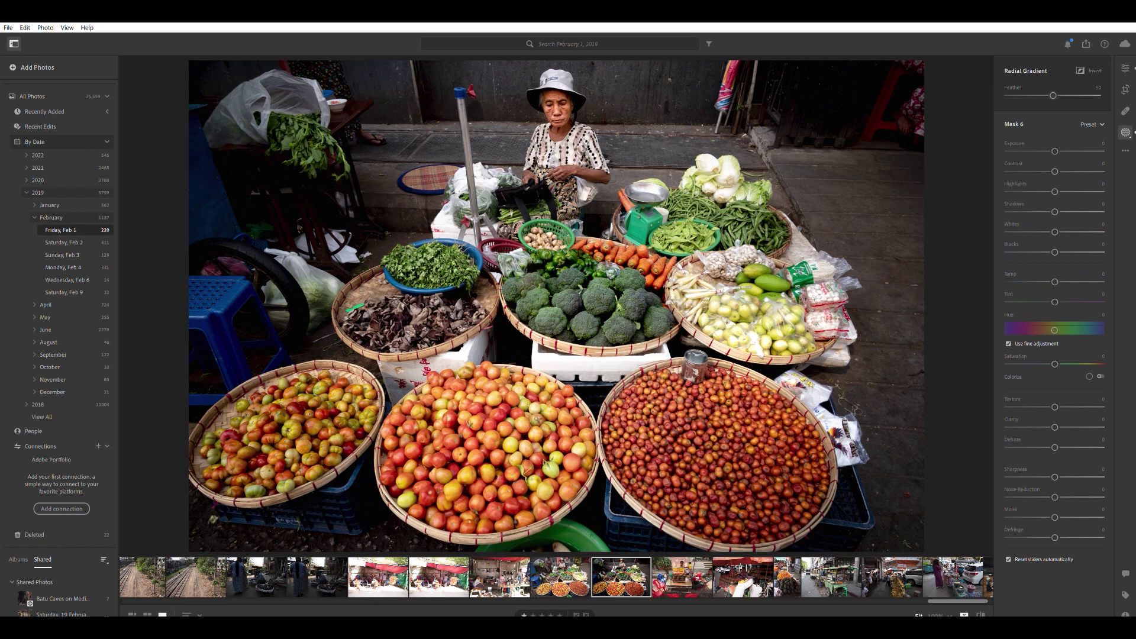
- Add a sixth, very large radial gradient mask centred on the seller's hands, stretched beyond both sides of the photo
{"action": "left_click_drag", "start_coordinate": [583, 210], "coordinate": [828, 385]}
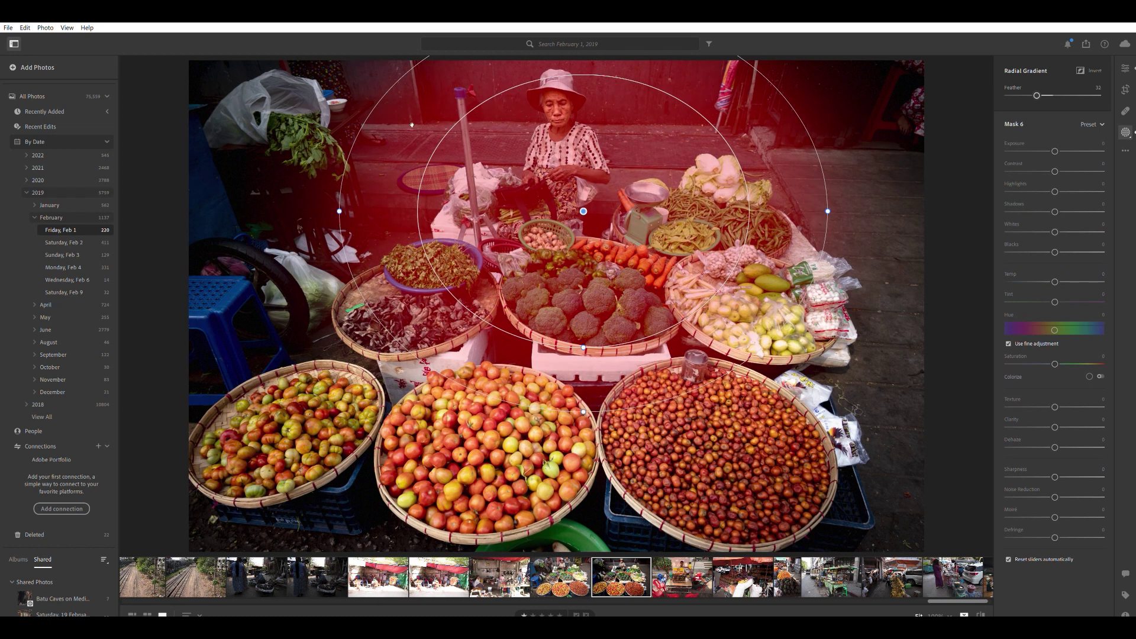
{"action": "left_click_drag", "start_coordinate": [586, 342], "coordinate": [542, 555]}
{"action": "left_click_drag", "start_coordinate": [793, 143], "coordinate": [784, 135]}
{"action": "left_click_drag", "start_coordinate": [297, 152], "coordinate": [121, 172]}
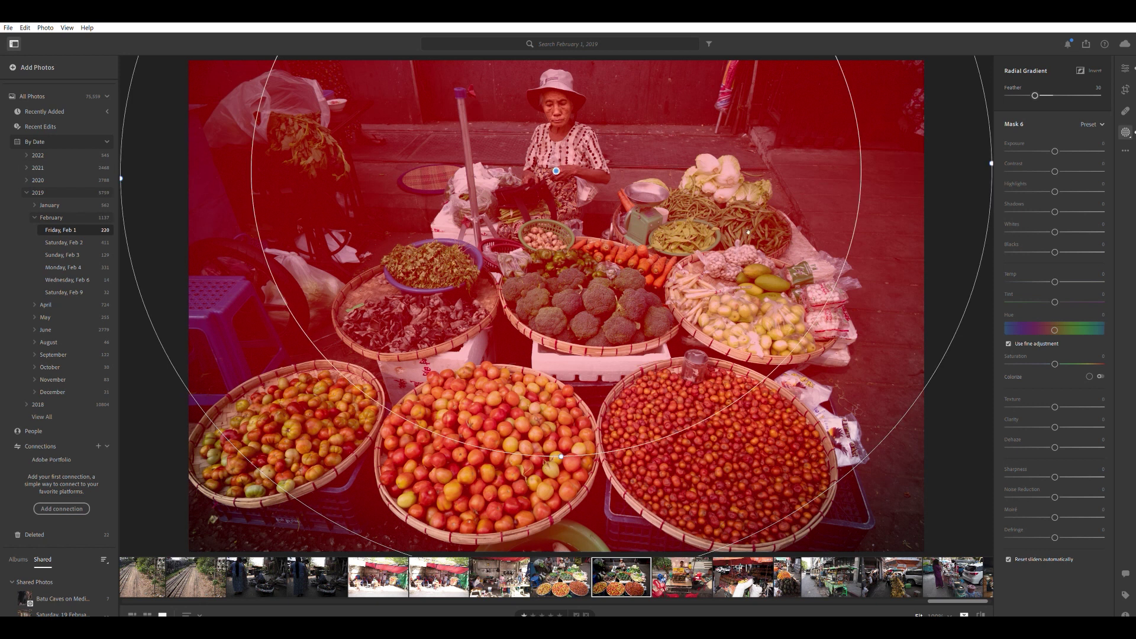
{"action": "left_click_drag", "start_coordinate": [566, 454], "coordinate": [566, 427]}
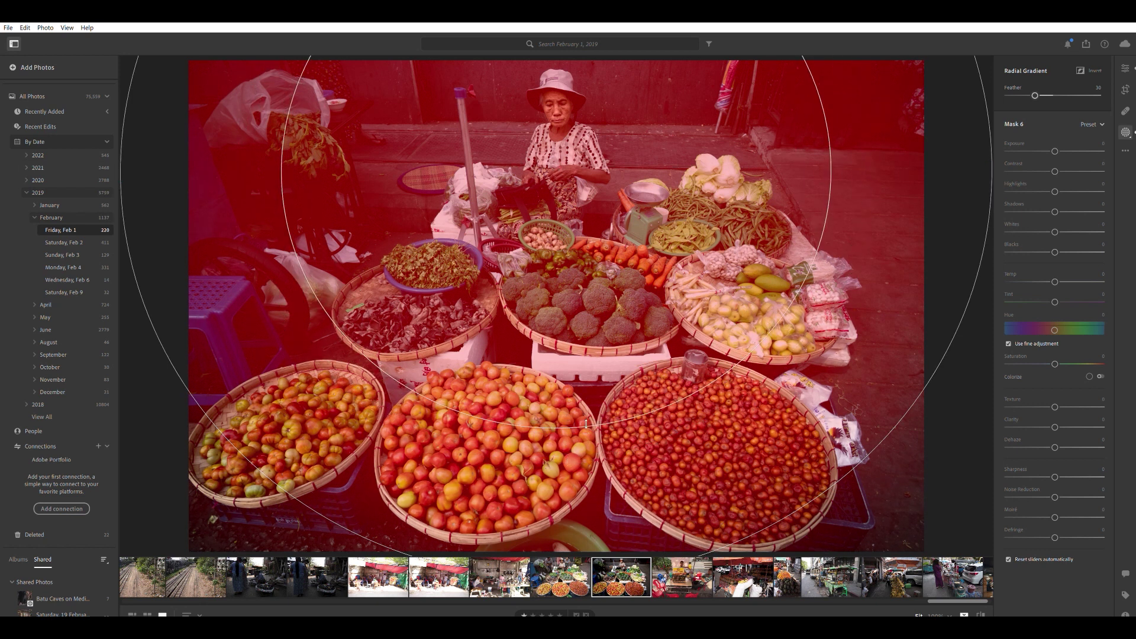
- Set the large mask's Exposure to about -0.20 with a feather of 37, and compare the result with the original photo
{"action": "left_click_drag", "start_coordinate": [1052, 141], "coordinate": [1051, 142]}
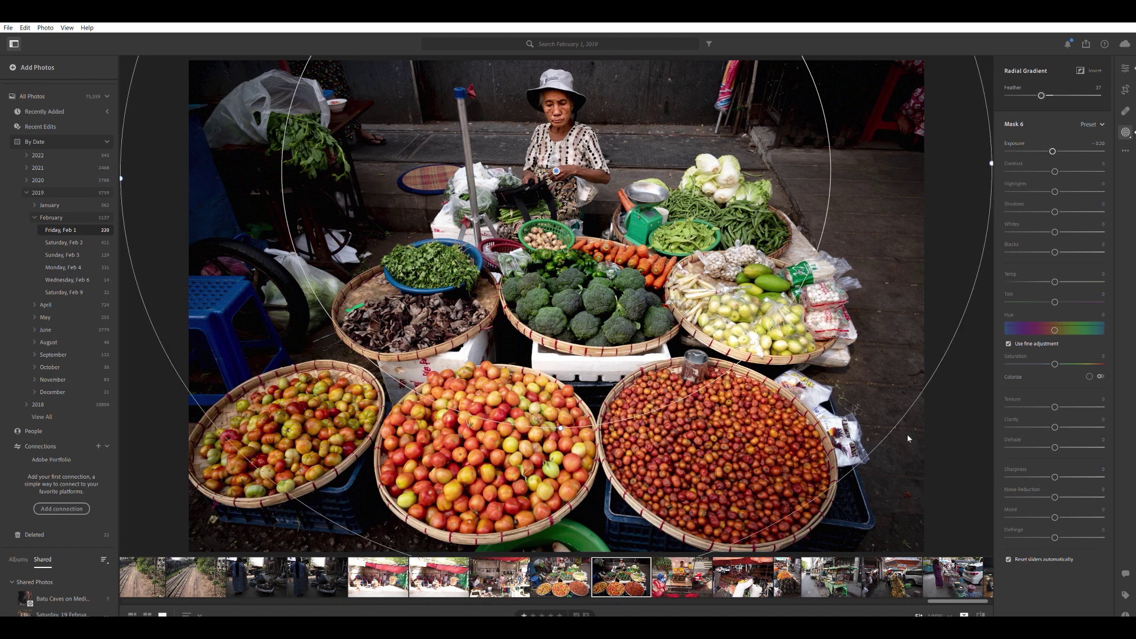
{"action": "key", "text": "Escape"}
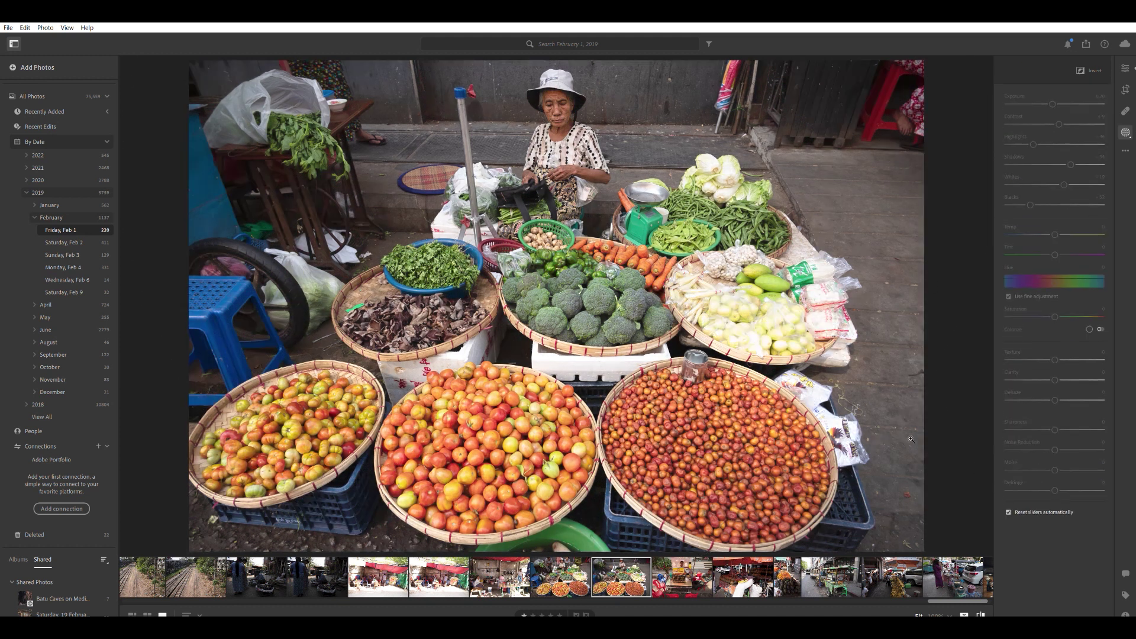
{"action": "key", "text": "shift+m"}
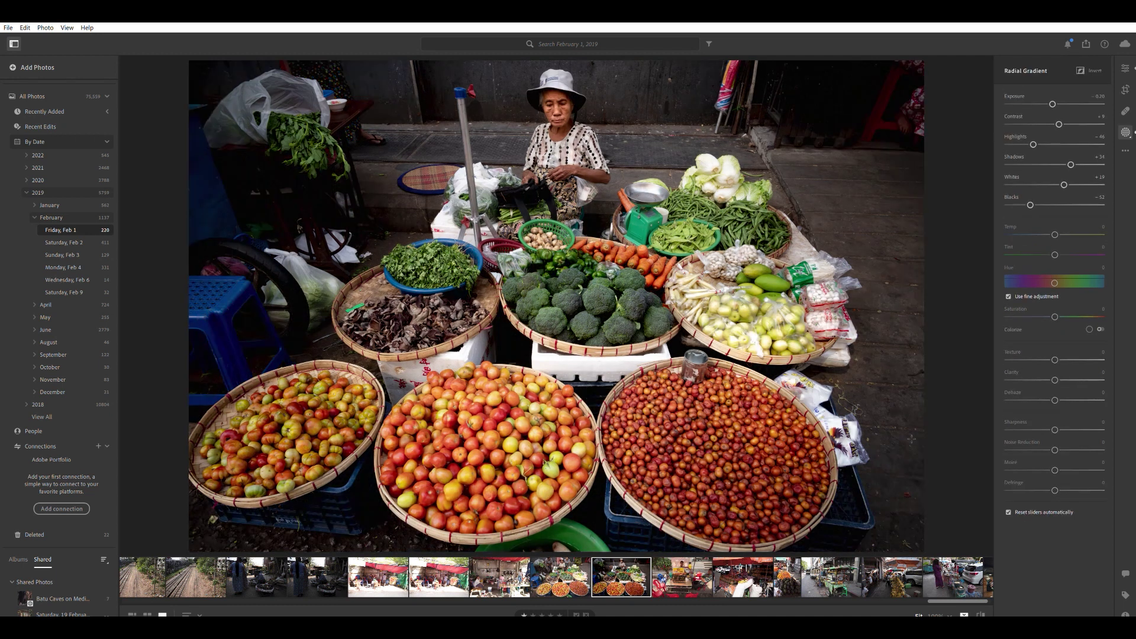
{"action": "key", "text": "shift+m"}
{"action": "key", "text": "shift+m"}
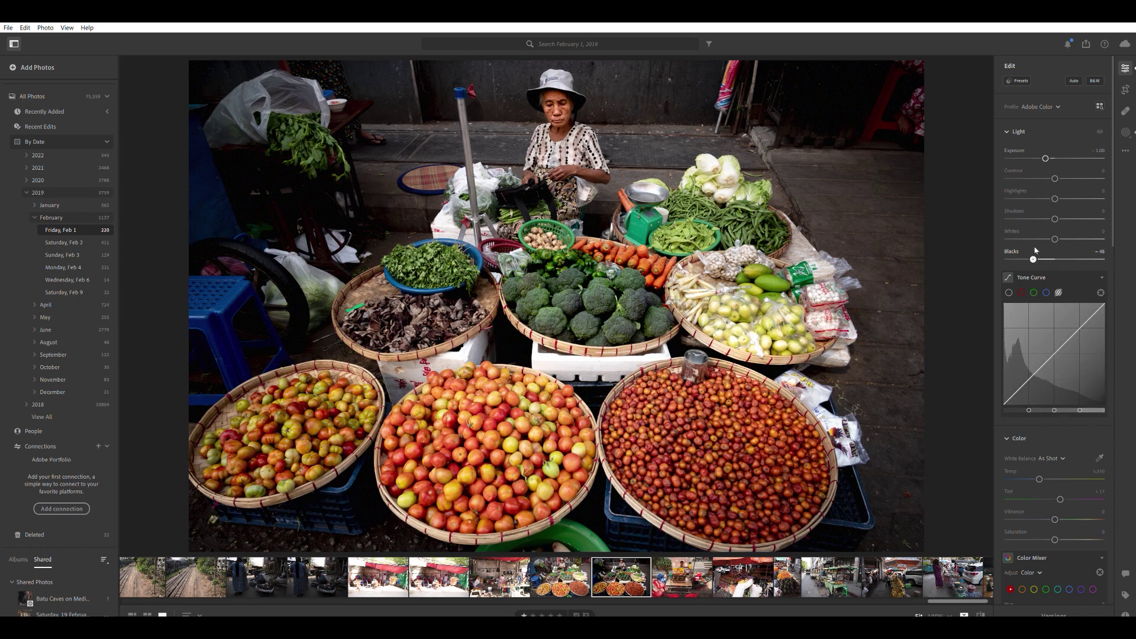
- Set the whole photo's Blacks to about -36 and grade the midtones towards cyan with Blending at 77
{"action": "left_click_drag", "start_coordinate": [1035, 251], "coordinate": [1039, 251]}
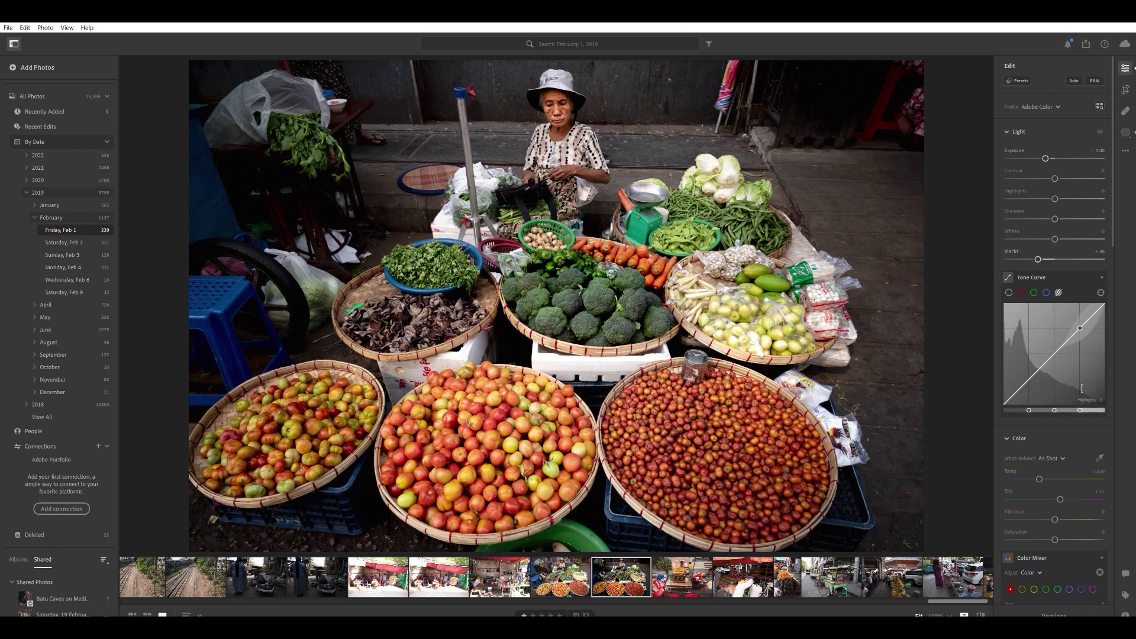
{"action": "scroll", "coordinate": [1074, 453], "scroll_direction": "down", "scroll_amount": 3}
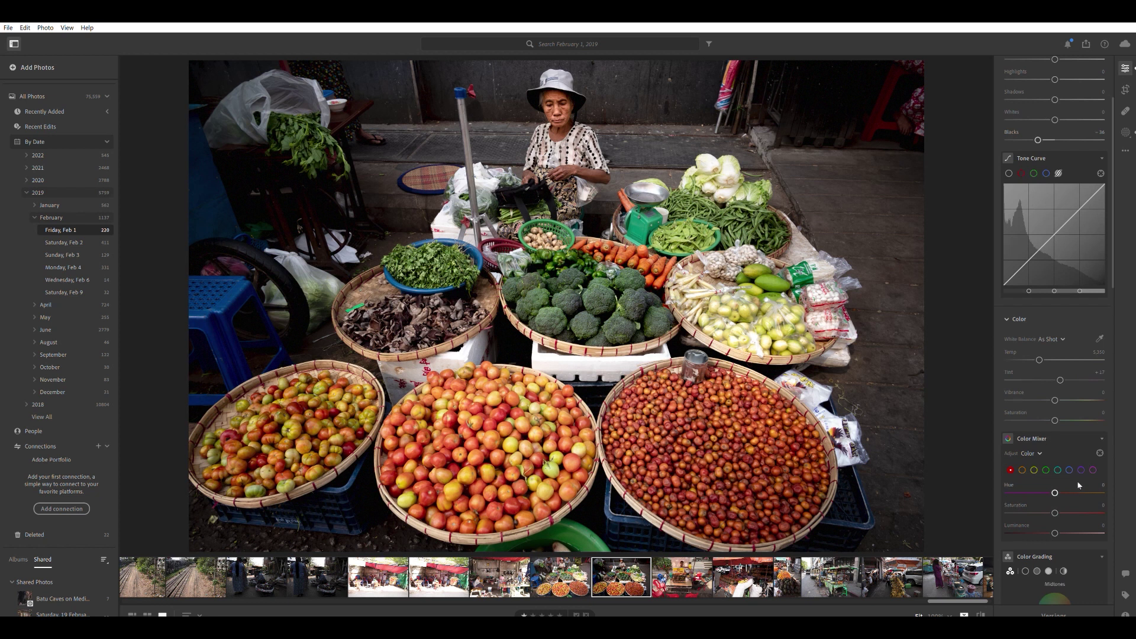
{"action": "scroll", "coordinate": [1077, 480], "scroll_direction": "down", "scroll_amount": 3}
{"action": "mouse_move", "coordinate": [1051, 475]}
{"action": "left_mouse_down"}
{"action": "mouse_move", "coordinate": [1052, 489]}
{"action": "mouse_move", "coordinate": [1080, 488]}
{"action": "left_mouse_up"}
{"action": "scroll", "coordinate": [1056, 515], "scroll_direction": "down", "scroll_amount": 3}
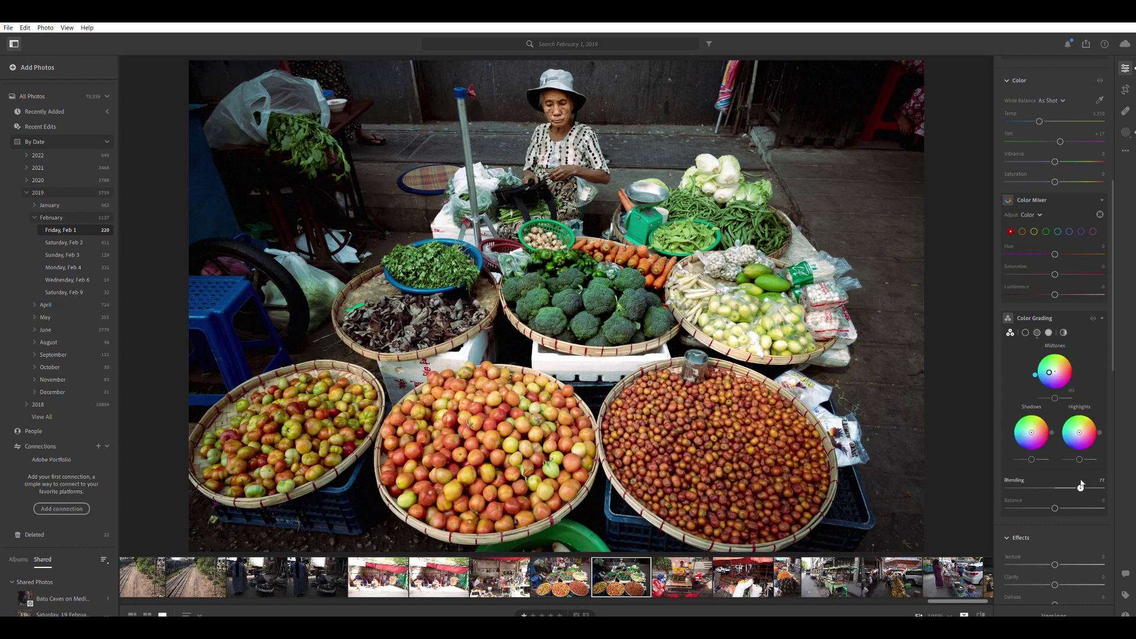
- Set Sharpening to about 128, Radius to about 1.5 and Masking to about 90, and compare the photo with the original
{"action": "scroll", "coordinate": [1046, 489], "scroll_direction": "down", "scroll_amount": 4}
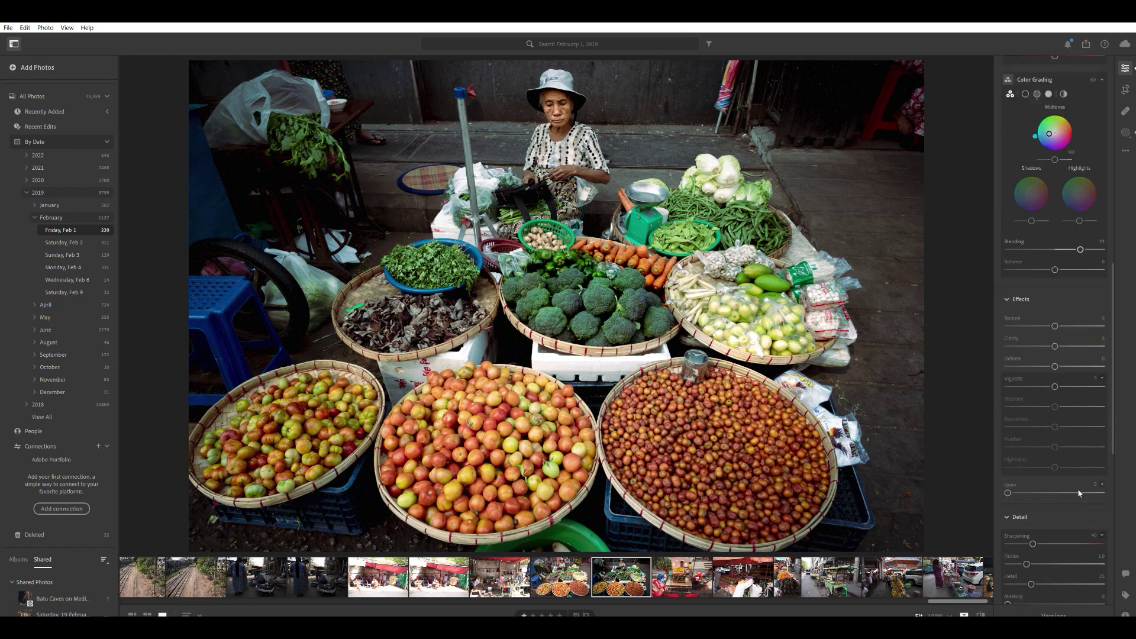
{"action": "scroll", "coordinate": [1080, 489], "scroll_direction": "down", "scroll_amount": 2}
{"action": "left_click_drag", "start_coordinate": [1009, 485], "coordinate": [1094, 474]}
{"action": "left_click_drag", "start_coordinate": [1027, 440], "coordinate": [1091, 417]}
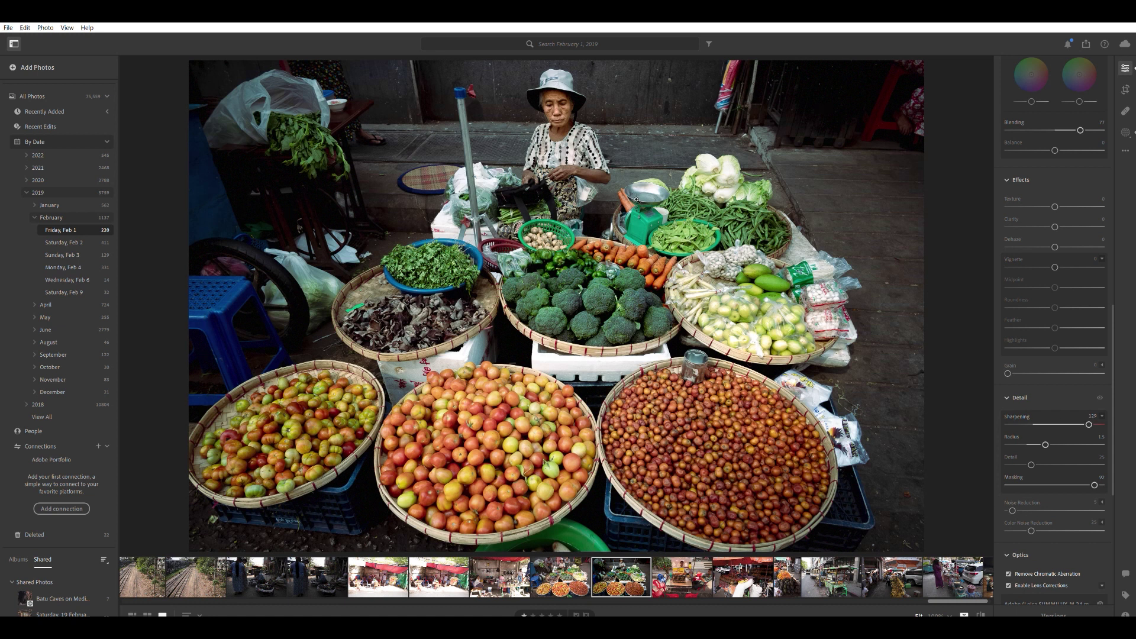
{"action": "key", "text": "backslash"}
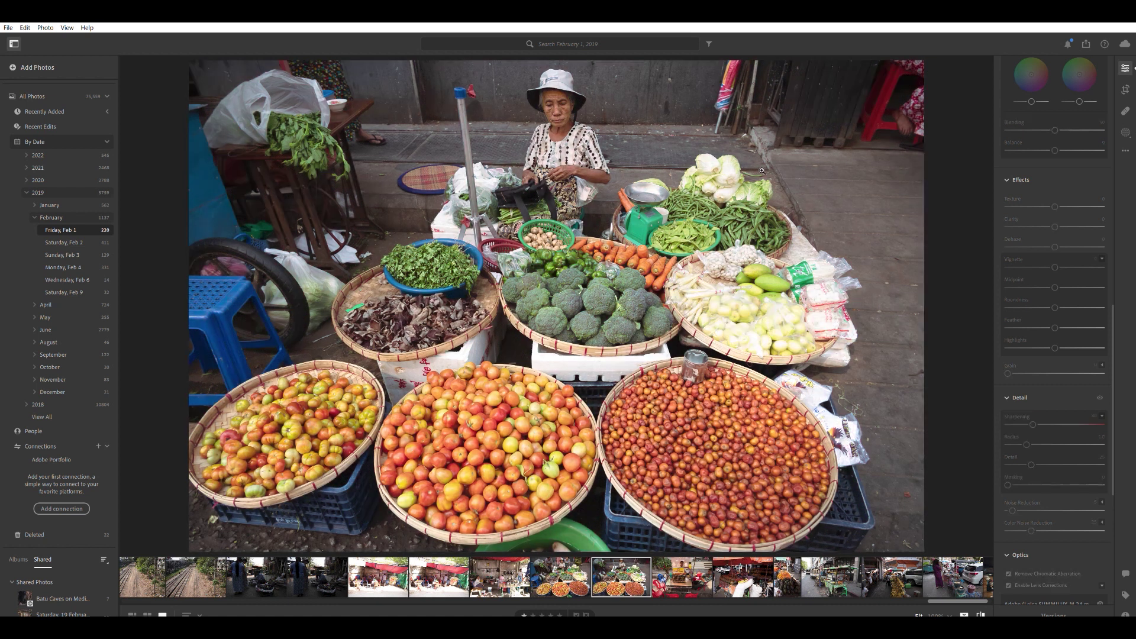
{"action": "key", "text": "backslash"}
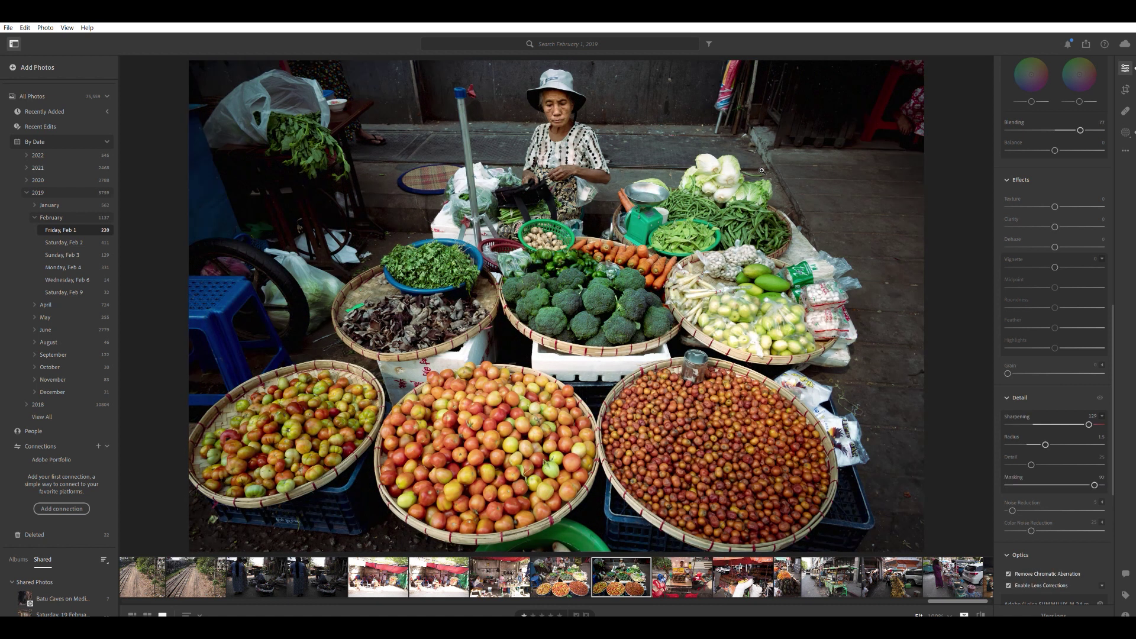
{"action": "key", "text": "backslash"}
{"action": "key", "text": "backslash"}
- Add a seventh radial gradient mask over the middle front basket of tomatoes, fitted to its rim, with a feather of 18
{"action": "left_click", "coordinate": [1127, 131]}
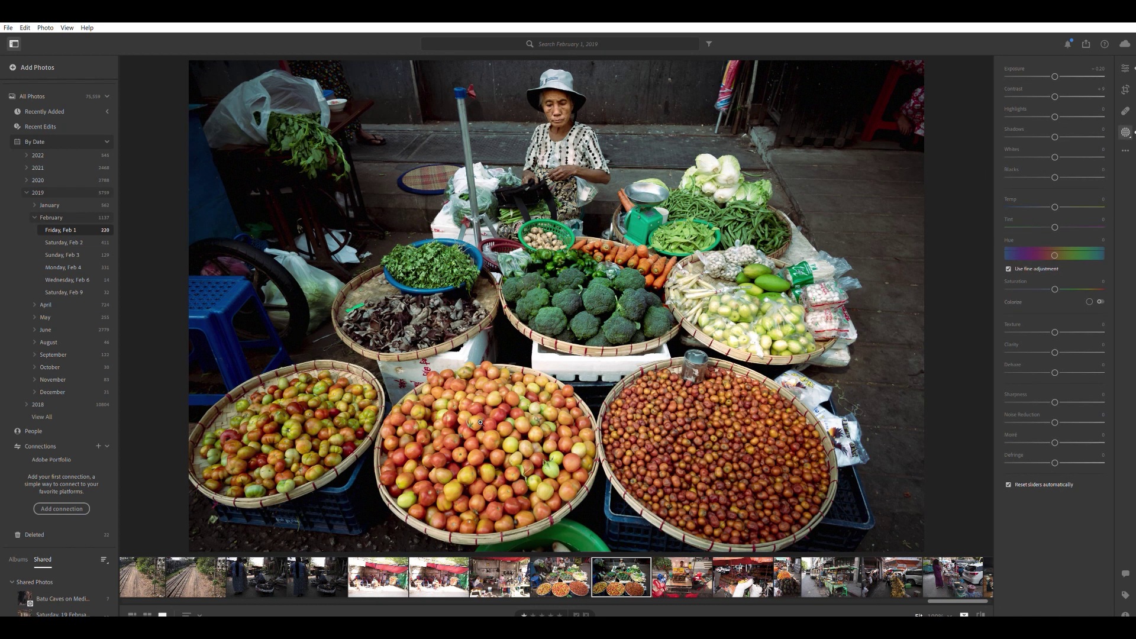
{"action": "left_click", "coordinate": [576, 110]}
{"action": "left_click", "coordinate": [720, 385]}
{"action": "left_click_drag", "start_coordinate": [501, 458], "coordinate": [612, 546]}
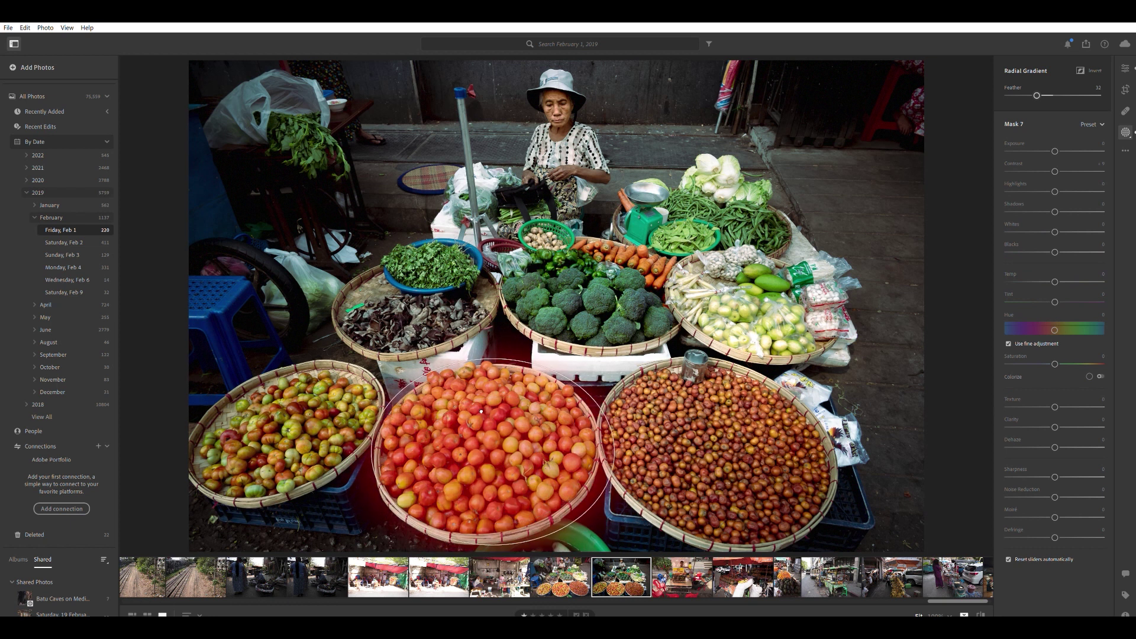
{"action": "left_click_drag", "start_coordinate": [582, 446], "coordinate": [607, 451]}
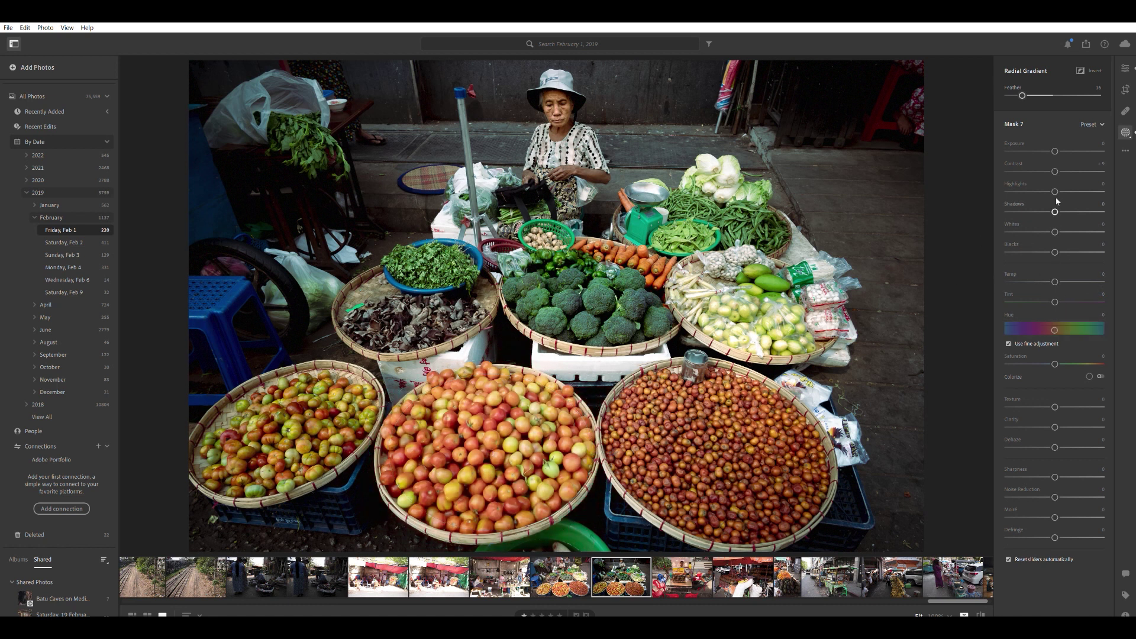
- In the middle tomato basket's mask, set Whites to about +25, Blacks to about -31, Contrast to +9 and Dehaze to +10
{"action": "mouse_move", "coordinate": [1054, 246]}
{"action": "left_mouse_down"}
{"action": "mouse_move", "coordinate": [1039, 247]}
{"action": "mouse_move", "coordinate": [1067, 232]}
{"action": "left_mouse_up"}
{"action": "left_click_drag", "start_coordinate": [1055, 171], "coordinate": [1059, 172]}
{"action": "left_click_drag", "start_coordinate": [1055, 441], "coordinate": [1059, 439]}
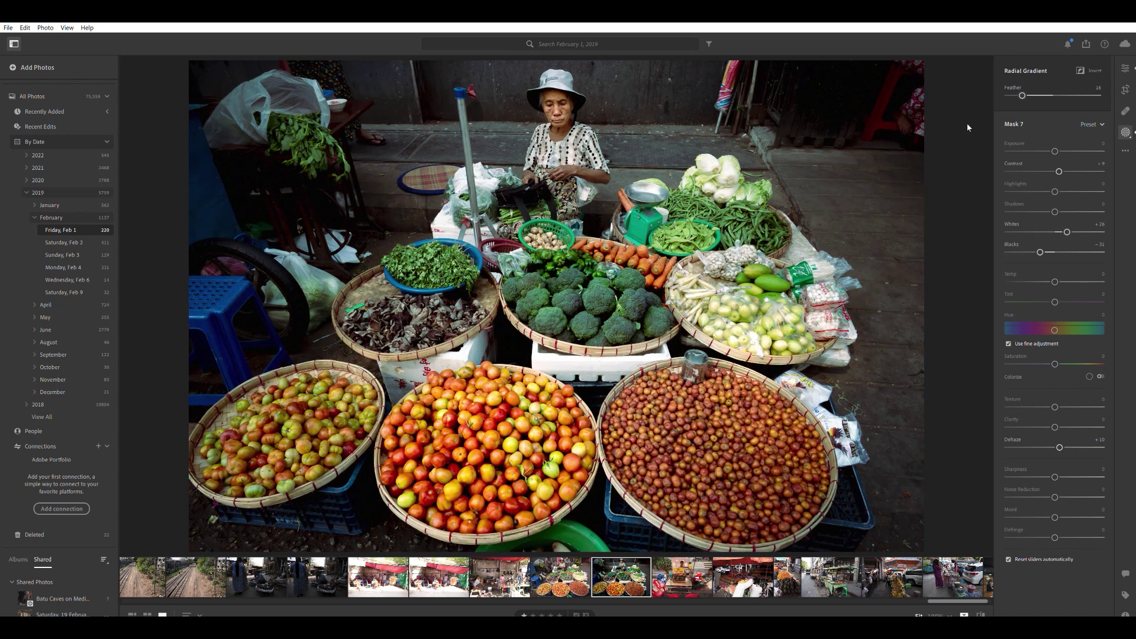
- Extend the tomato mask with a second radial gradient over the left front tomato basket, feather 32, resized and rotated to match its tilt
{"action": "mouse_move", "coordinate": [1022, 96]}
{"action": "left_mouse_down"}
{"action": "mouse_move", "coordinate": [1053, 95]}
{"action": "mouse_move", "coordinate": [1036, 96]}
{"action": "left_mouse_up"}
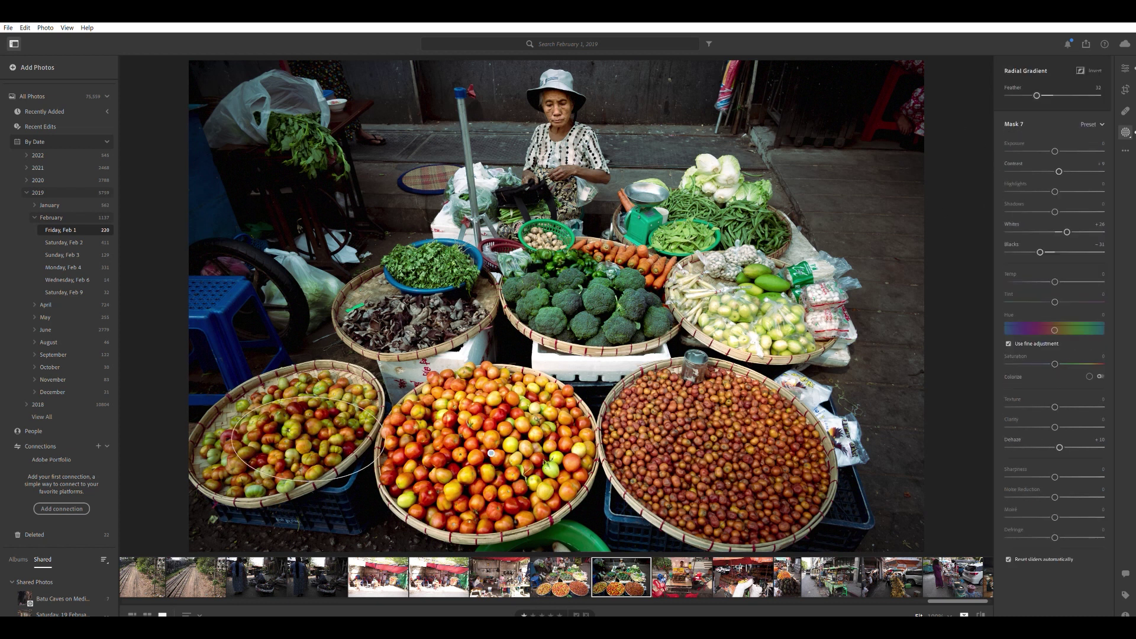
{"action": "left_click_drag", "start_coordinate": [286, 432], "coordinate": [293, 441]}
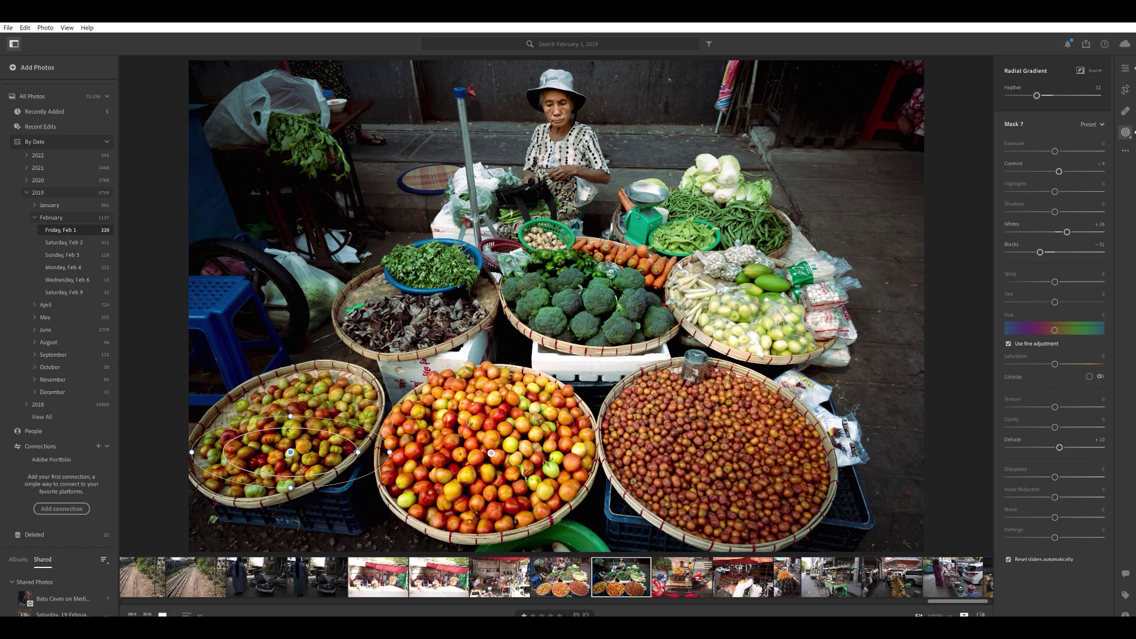
{"action": "left_click_drag", "start_coordinate": [290, 384], "coordinate": [248, 381]}
{"action": "left_click_drag", "start_coordinate": [364, 380], "coordinate": [374, 363]}
{"action": "left_click_drag", "start_coordinate": [286, 416], "coordinate": [293, 416]}
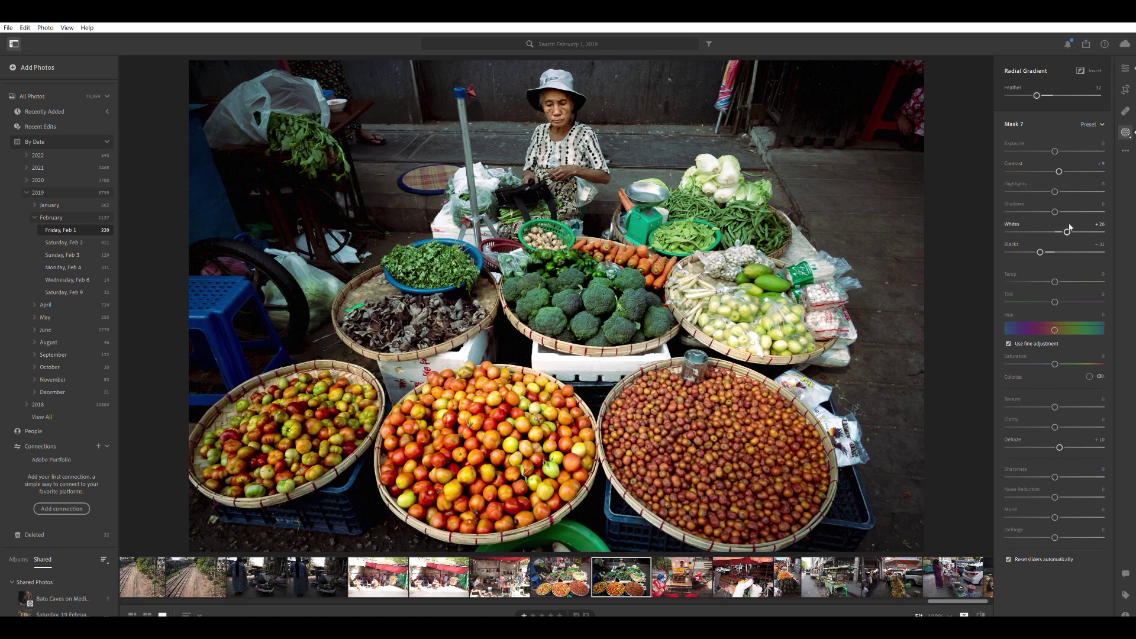
- In the mask shared by both tomato baskets, set Whites to about +17, Highlights to +10 and Blacks to about -9
{"action": "left_click_drag", "start_coordinate": [1067, 224], "coordinate": [1064, 224]}
{"action": "mouse_move", "coordinate": [1056, 184]}
{"action": "left_mouse_down"}
{"action": "mouse_move", "coordinate": [1028, 180]}
{"action": "mouse_move", "coordinate": [1061, 186]}
{"action": "left_mouse_up"}
{"action": "left_click_drag", "start_coordinate": [1042, 244], "coordinate": [1045, 240]}
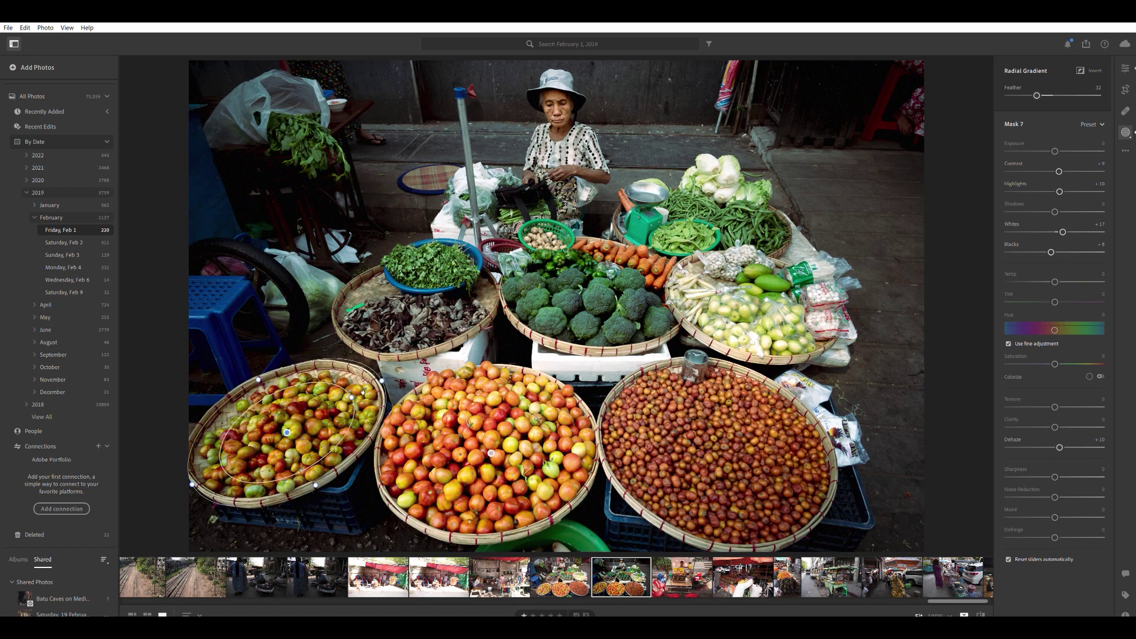
- Lower the left tomato basket gradient's feather to about 21 and compare the edited photo with the original
{"action": "left_click_drag", "start_coordinate": [358, 391], "coordinate": [381, 381]}
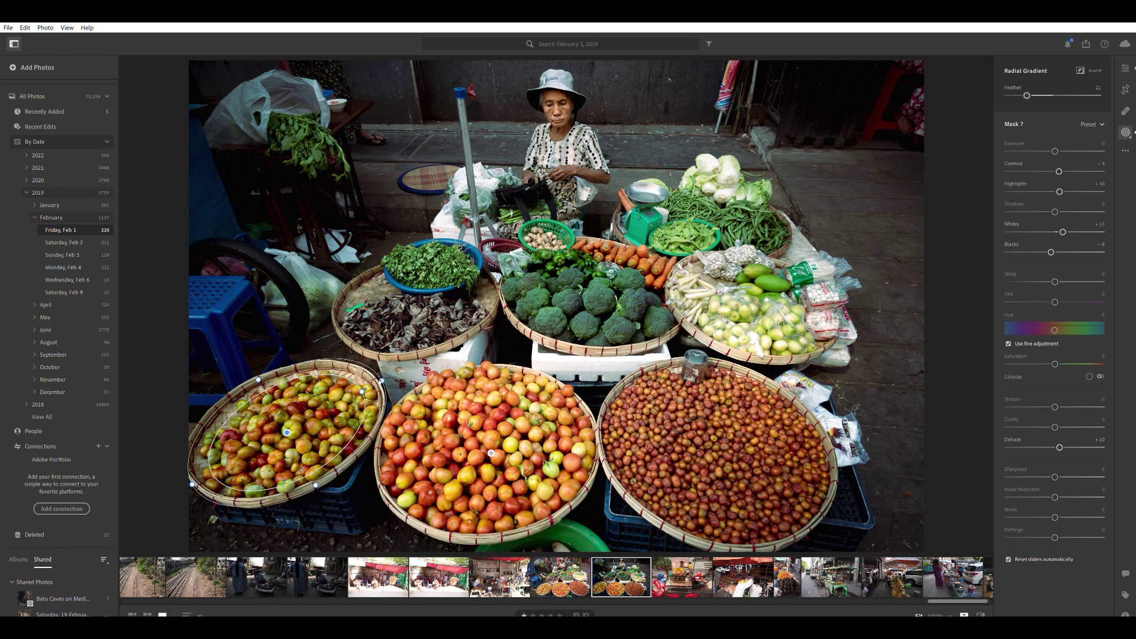
{"action": "key", "text": "backslash"}
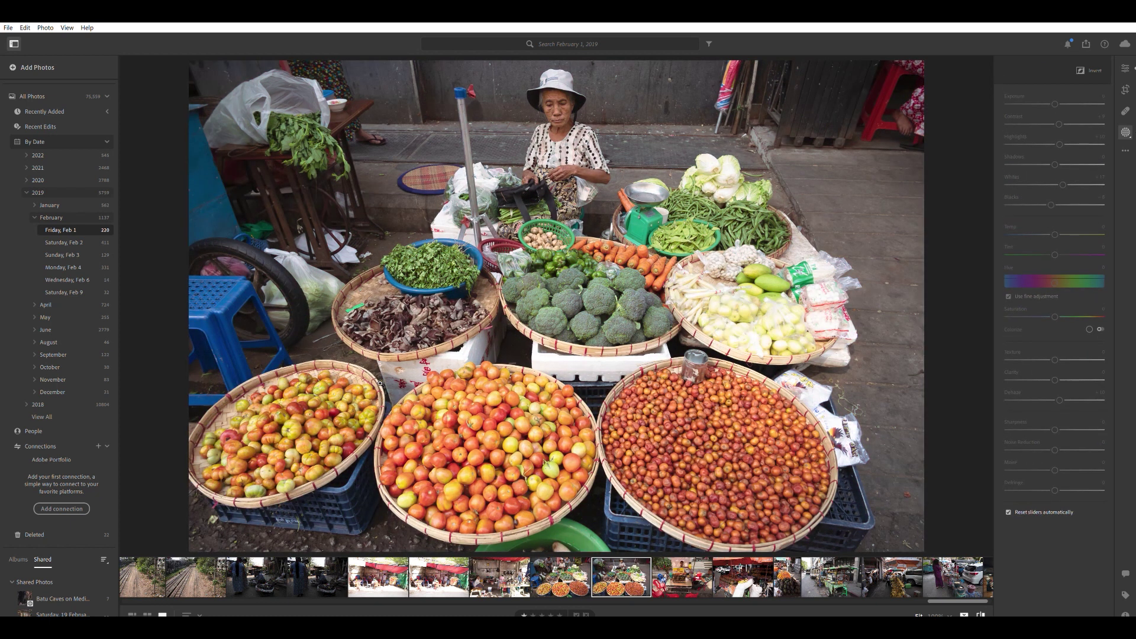
{"action": "key", "text": "backslash"}
{"action": "key", "text": "backslash"}
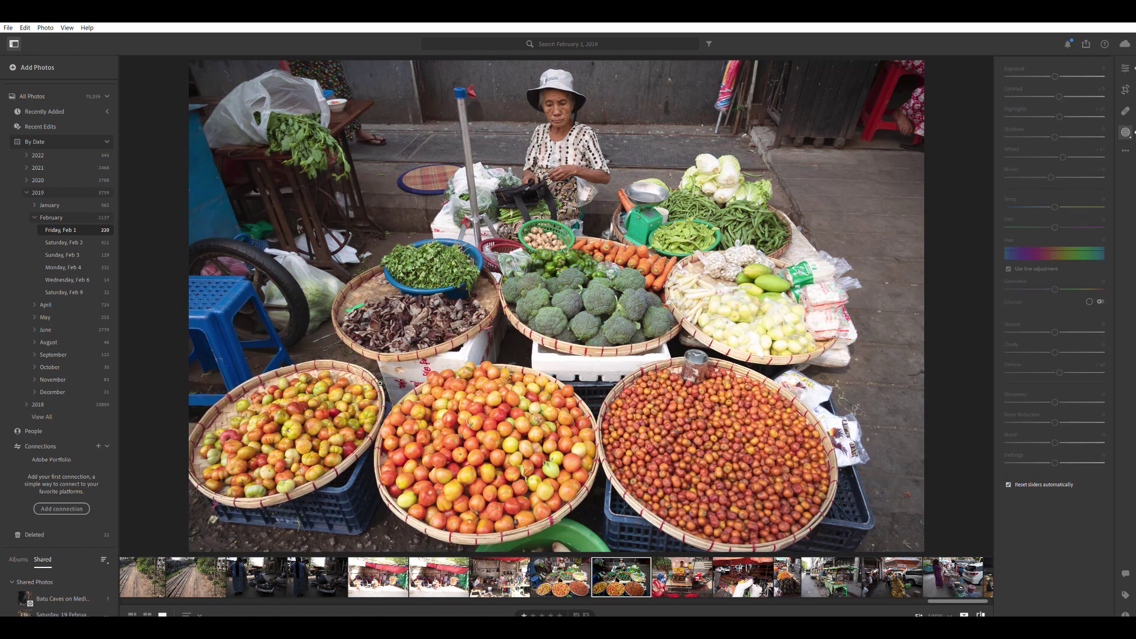
{"action": "key", "text": "backslash"}
{"action": "key", "text": "backslash"}
{"action": "key", "text": "backslash"}
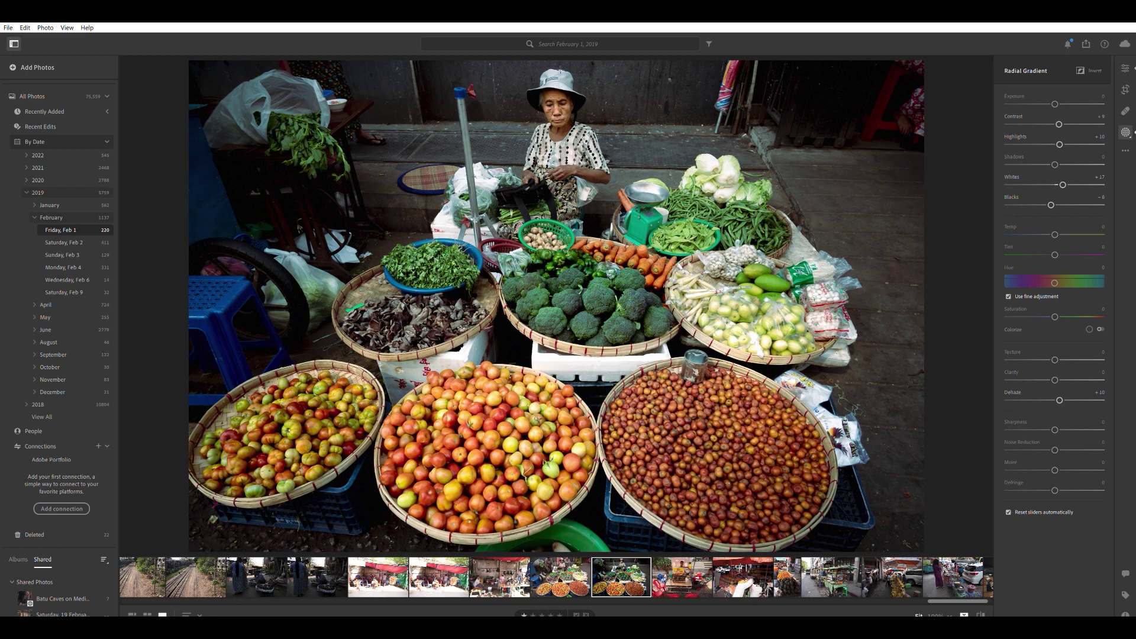
- Try raising Shadows to about +66 in Mask 2 around the seller's head, and reset Shadows to 0
{"action": "left_click", "coordinate": [491, 94]}
{"action": "left_click_drag", "start_coordinate": [479, 80], "coordinate": [598, 394]}
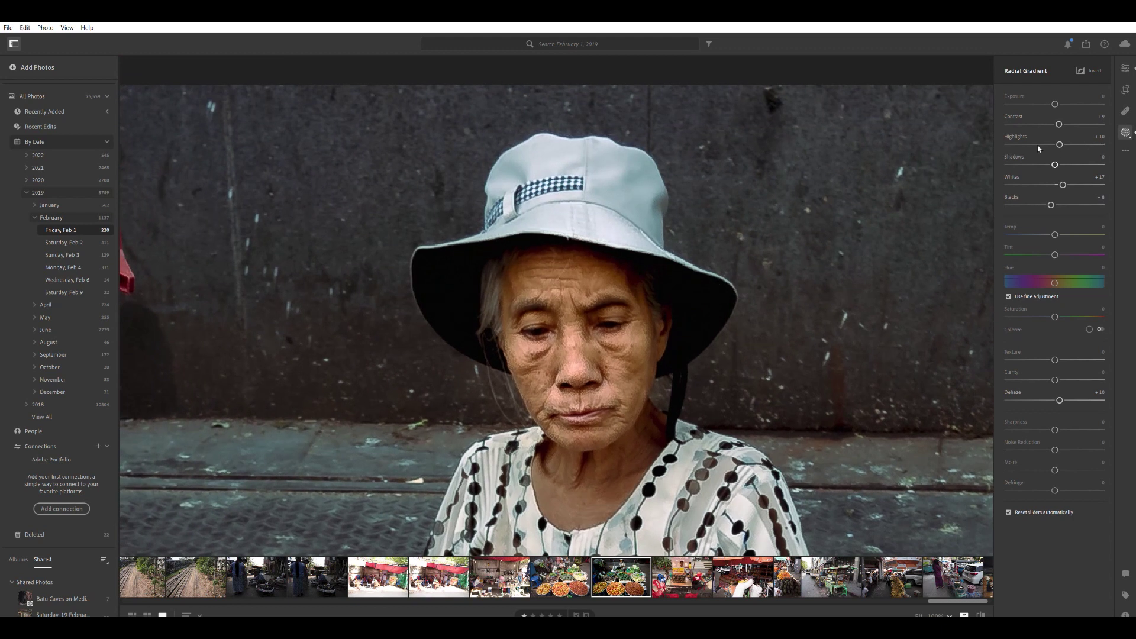
{"action": "left_click", "coordinate": [973, 127]}
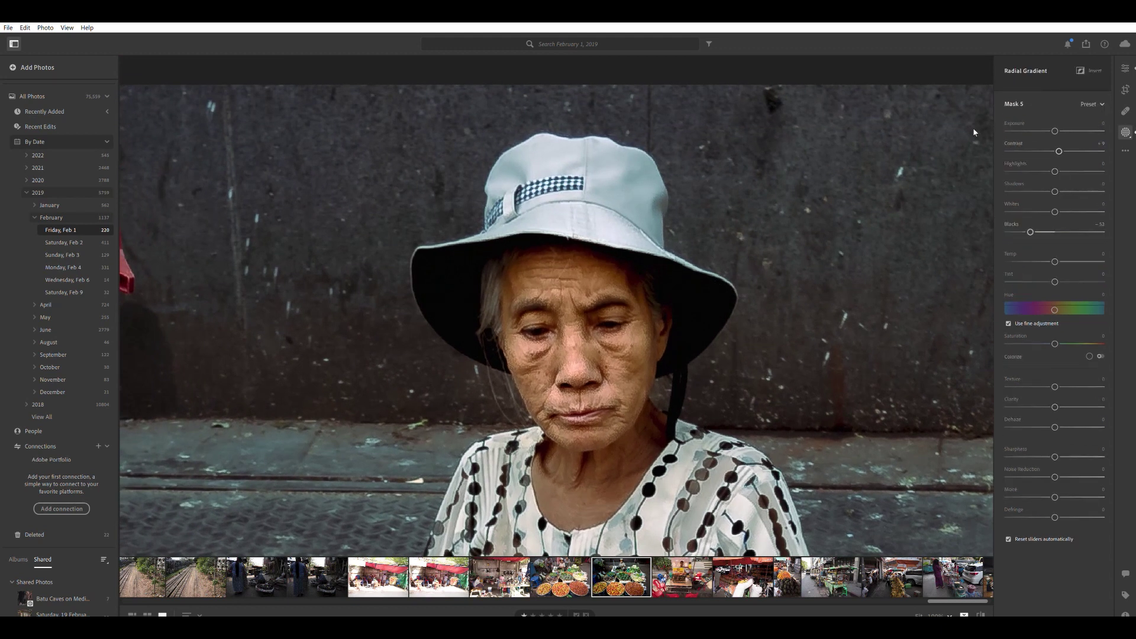
{"action": "left_click", "coordinate": [975, 182]}
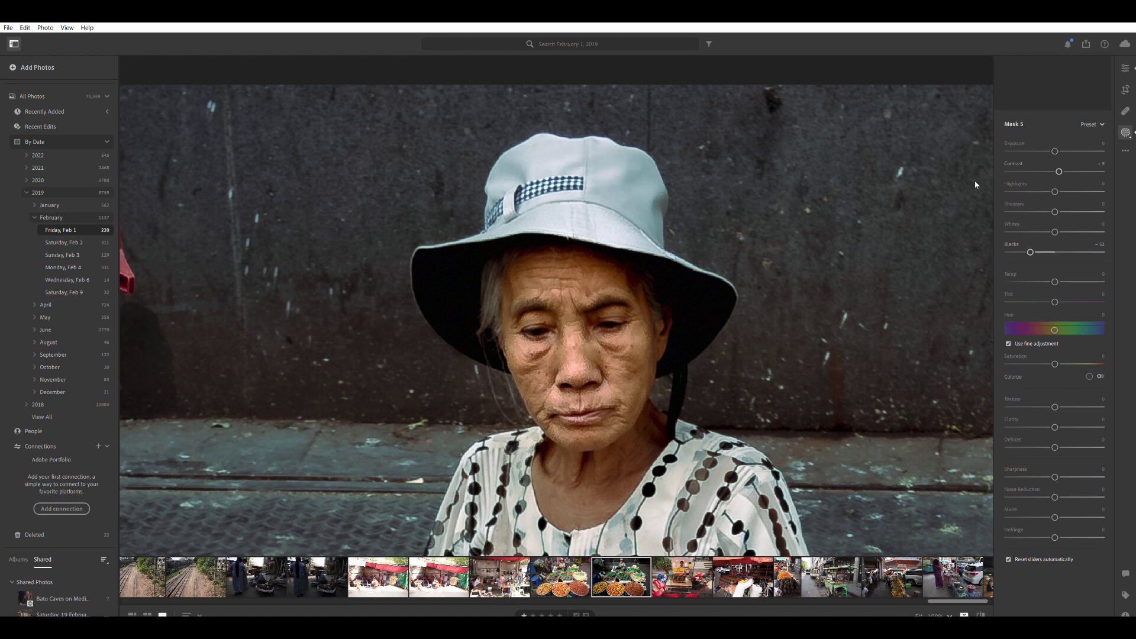
{"action": "left_click", "coordinate": [975, 205]}
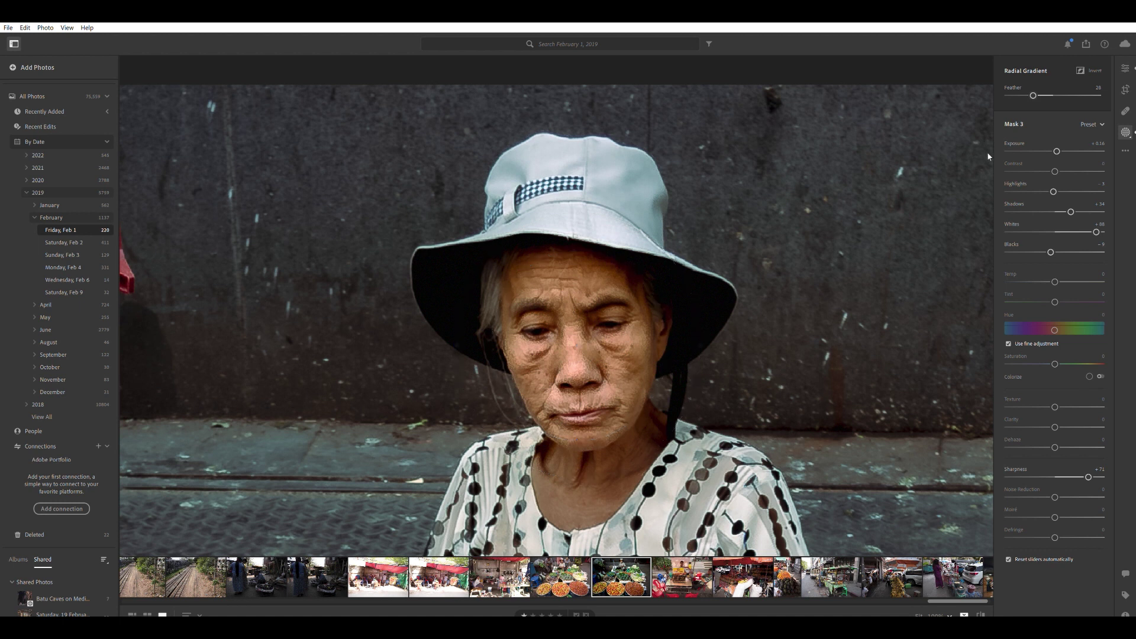
{"action": "left_click", "coordinate": [975, 215]}
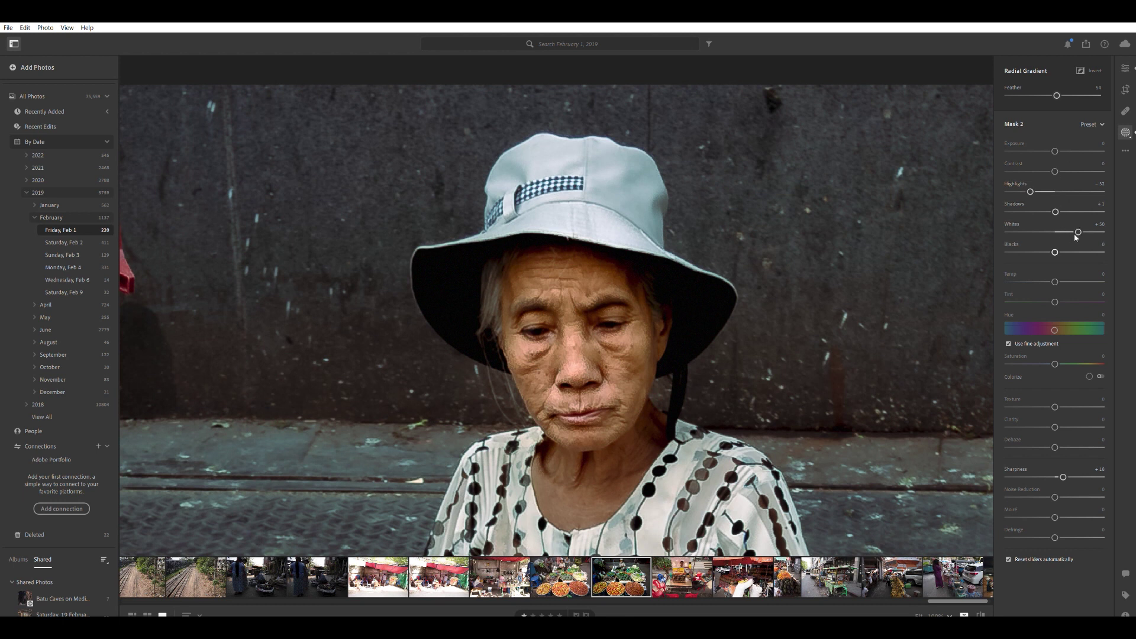
{"action": "left_click_drag", "start_coordinate": [1055, 211], "coordinate": [1087, 212]}
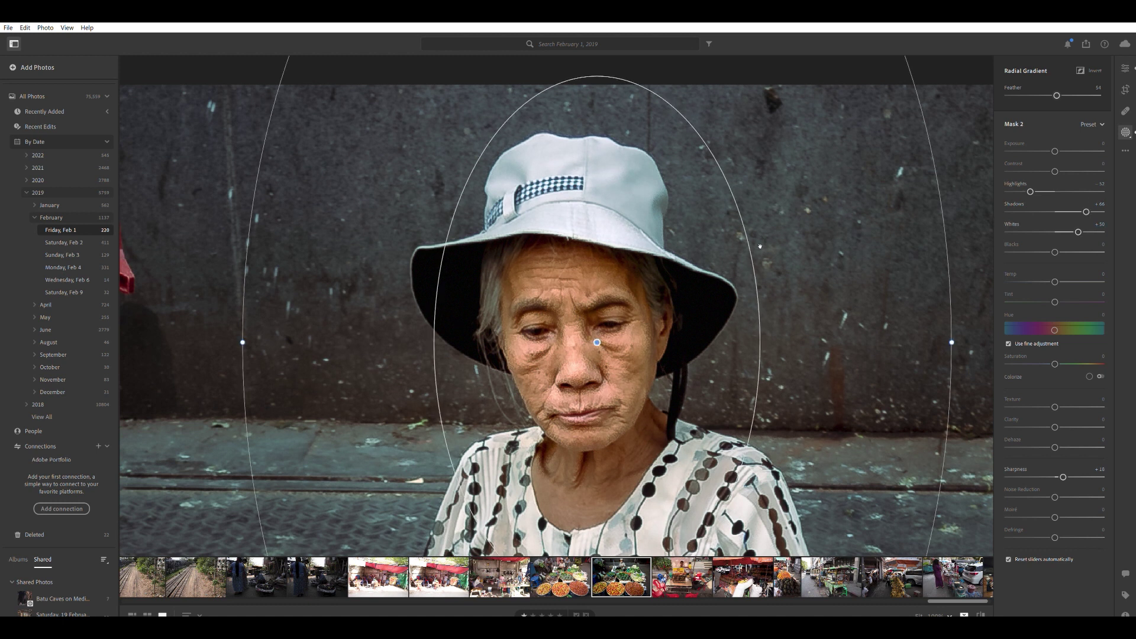
{"action": "left_click", "coordinate": [1087, 204]}
{"action": "left_click_drag", "start_coordinate": [1087, 205], "coordinate": [1060, 206]}
{"action": "double_click", "coordinate": [1059, 207]}
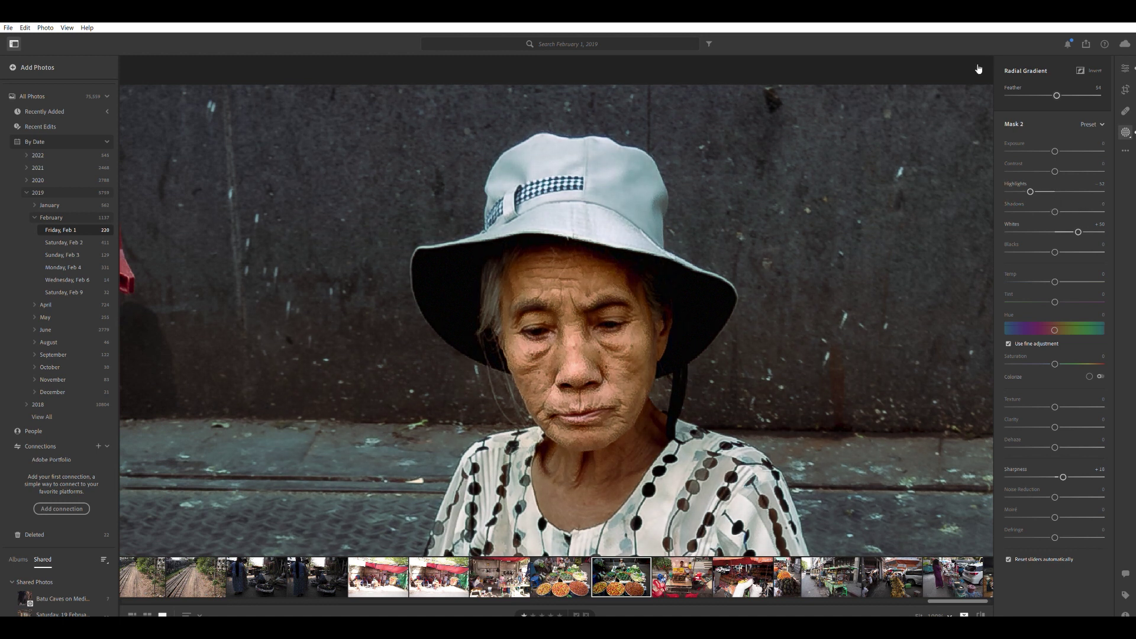
- Brush a new mask over the shaded areas beside the seller's face under her hat brim, with Shadows about +36 and Blacks about -10
{"action": "key", "text": "b"}
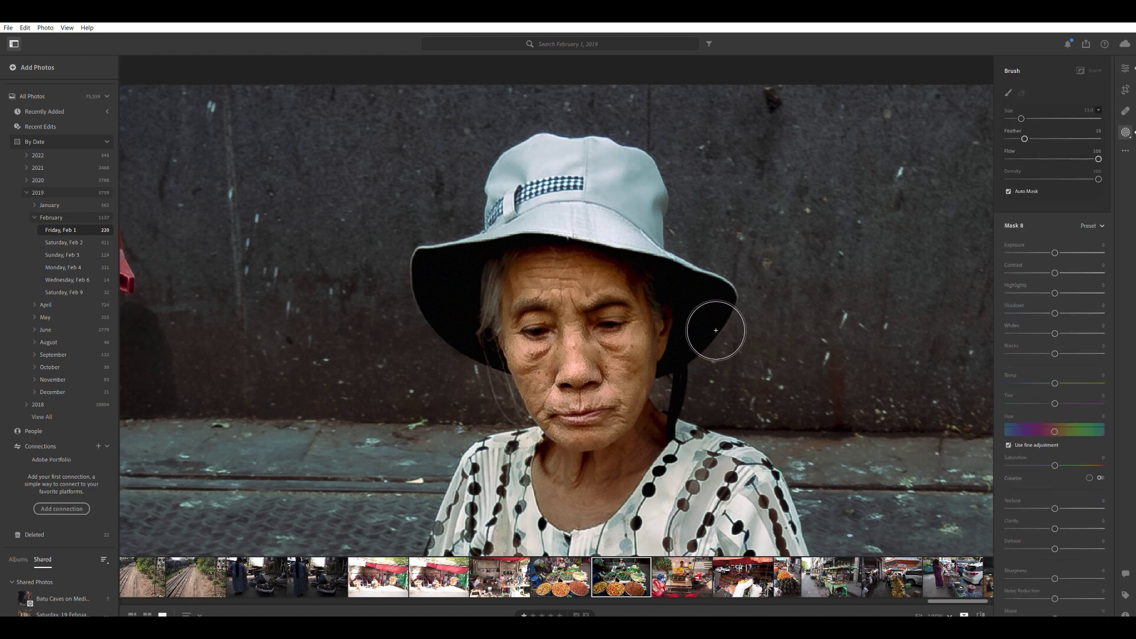
{"action": "mouse_move", "coordinate": [522, 315]}
{"action": "left_mouse_down"}
{"action": "mouse_move", "coordinate": [496, 262]}
{"action": "mouse_move", "coordinate": [491, 308]}
{"action": "mouse_move", "coordinate": [494, 279]}
{"action": "mouse_move", "coordinate": [520, 293]}
{"action": "left_mouse_up"}
{"action": "mouse_move", "coordinate": [680, 322]}
{"action": "left_mouse_down"}
{"action": "mouse_move", "coordinate": [701, 372]}
{"action": "mouse_move", "coordinate": [691, 306]}
{"action": "mouse_move", "coordinate": [660, 284]}
{"action": "left_mouse_up"}
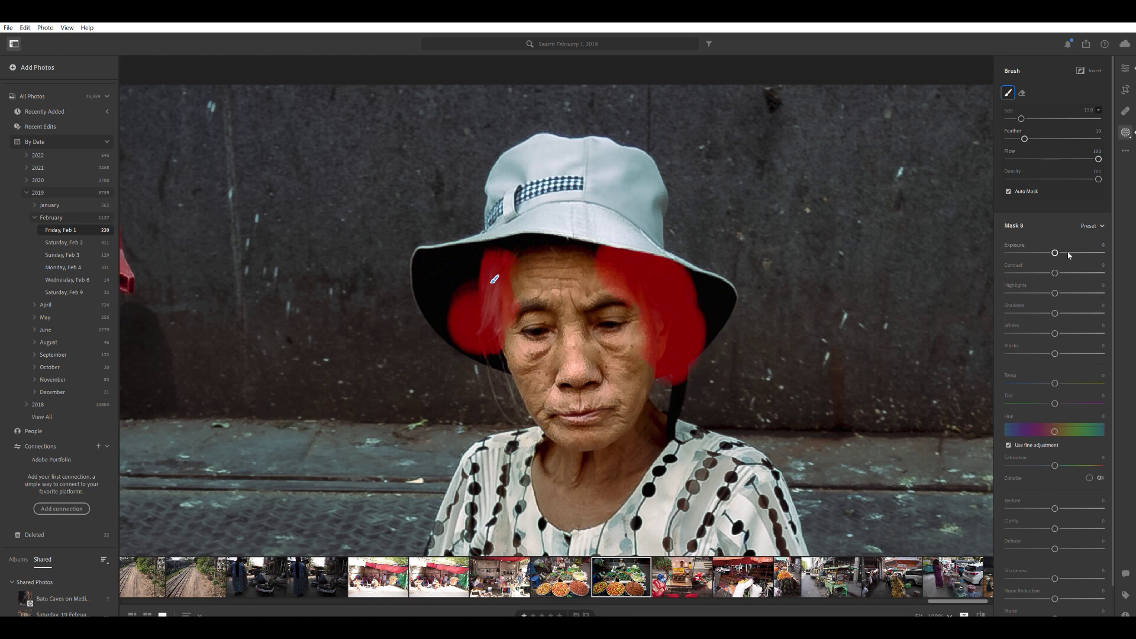
{"action": "left_click_drag", "start_coordinate": [1056, 308], "coordinate": [1072, 314]}
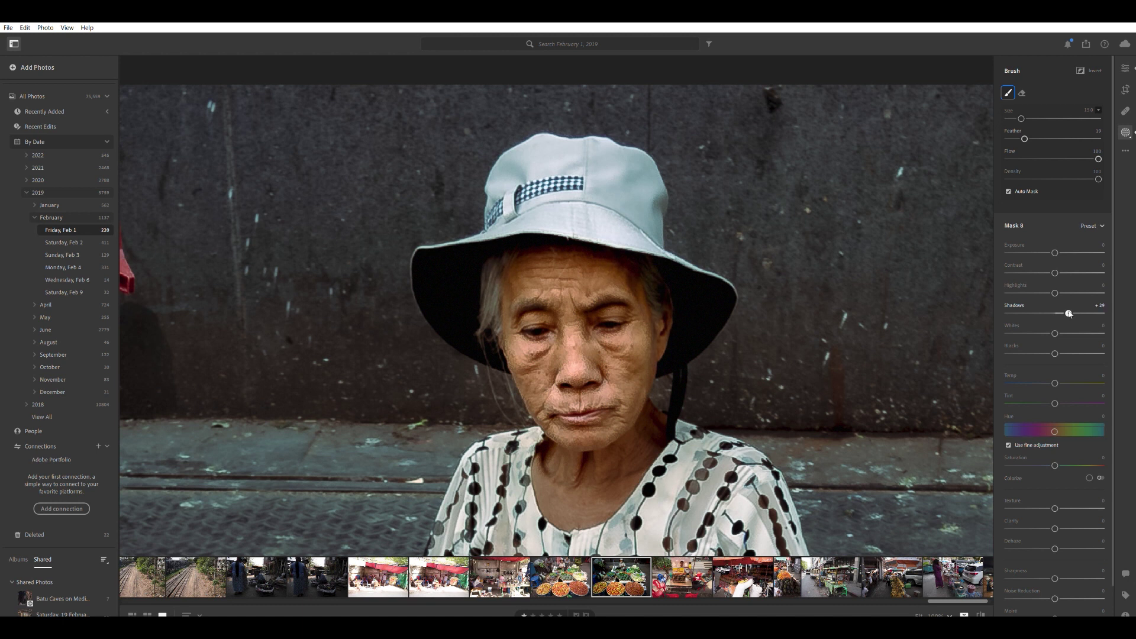
{"action": "left_click_drag", "start_coordinate": [1055, 351], "coordinate": [1052, 343]}
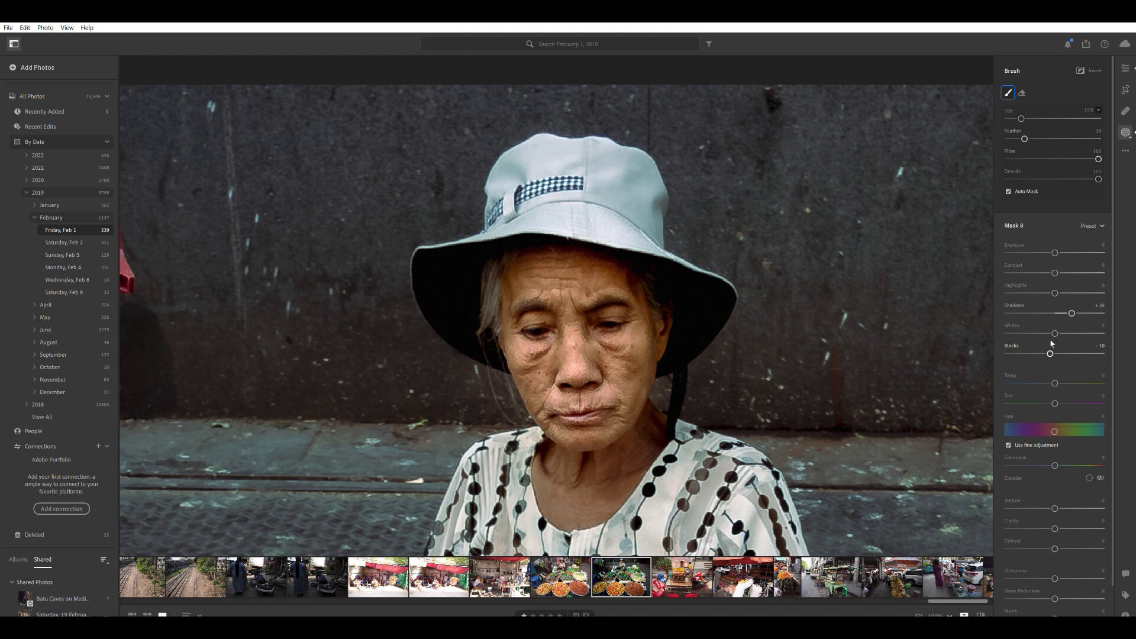
- Leave masking for the general edit settings, fit the whole photo in view and compare the edited version with the original
{"action": "left_click", "coordinate": [1126, 68]}
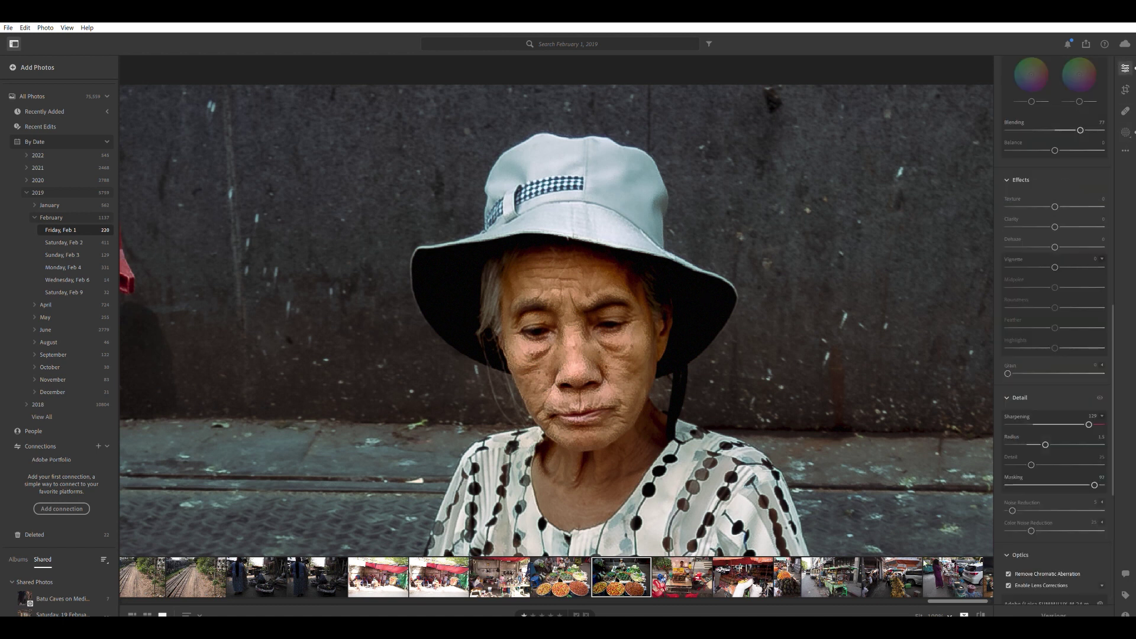
{"action": "left_click", "coordinate": [919, 615]}
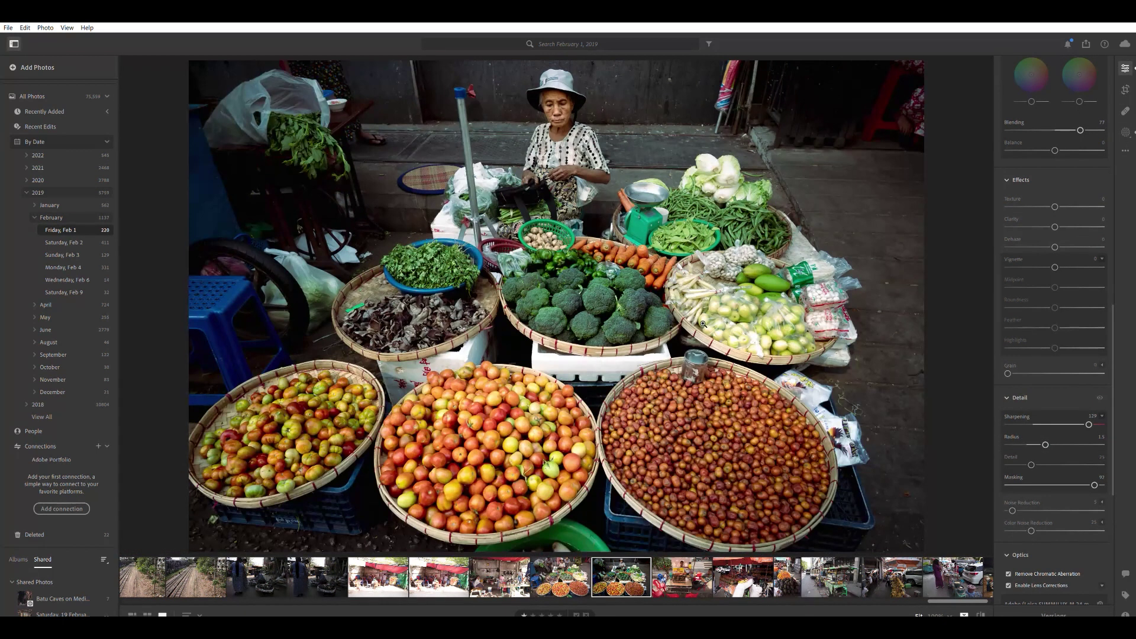
{"action": "key", "text": "backslash"}
{"action": "key", "text": "backslash"}
{"action": "key", "text": "backslash"}
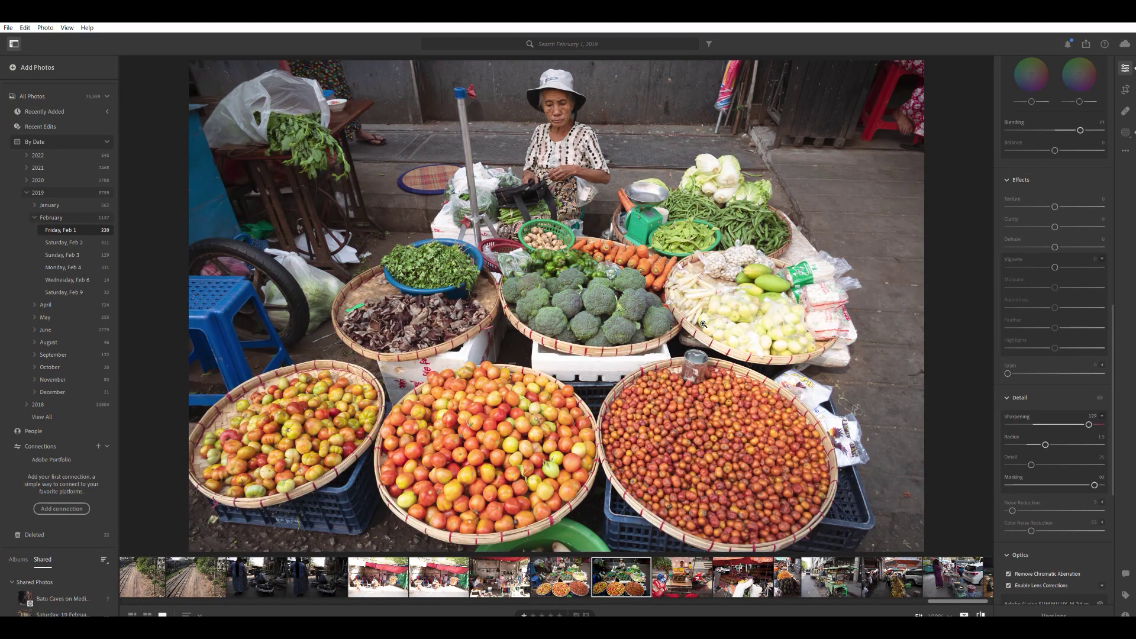
{"action": "key", "text": "backslash"}
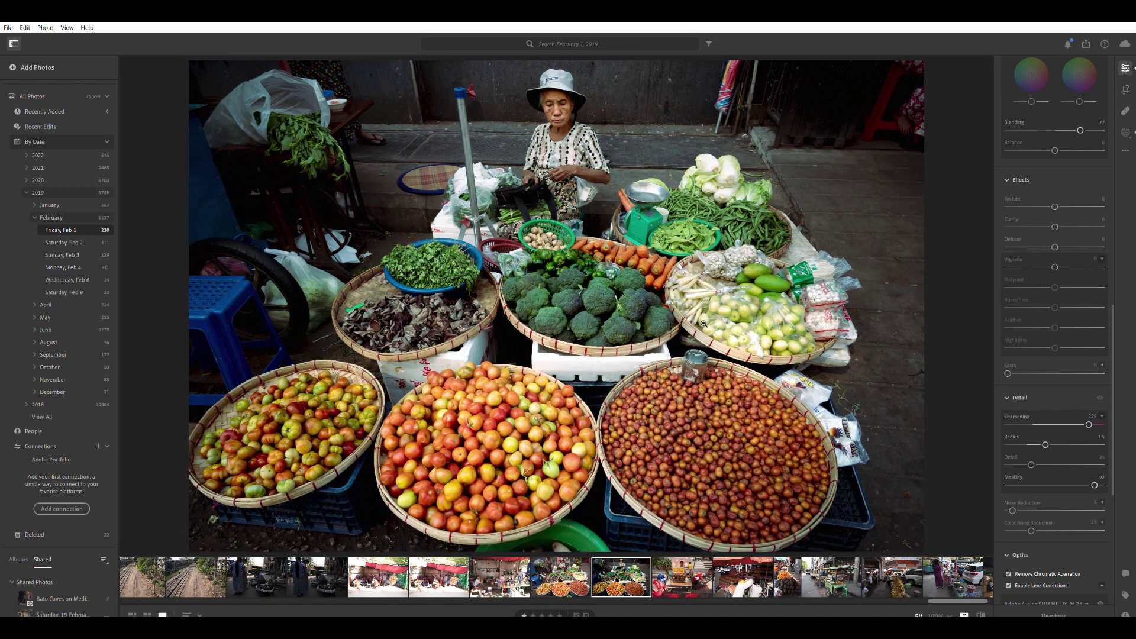